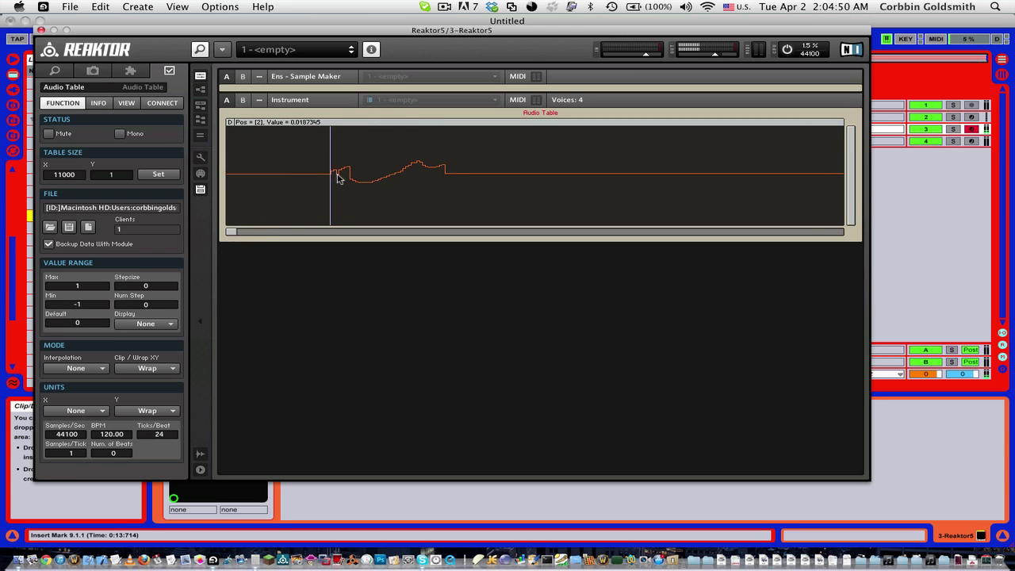
# Step: Draw a series of short, steep wave cycles in the audio table from its start to about sample position 200
pyautogui.moveTo(355, 157); pyautogui.dragTo(374, 159)
pyautogui.moveTo(392, 203)
pyautogui.mouseDown()
pyautogui.moveTo(428, 154)
pyautogui.moveTo(452, 144)
pyautogui.moveTo(463, 197)
pyautogui.mouseUp()
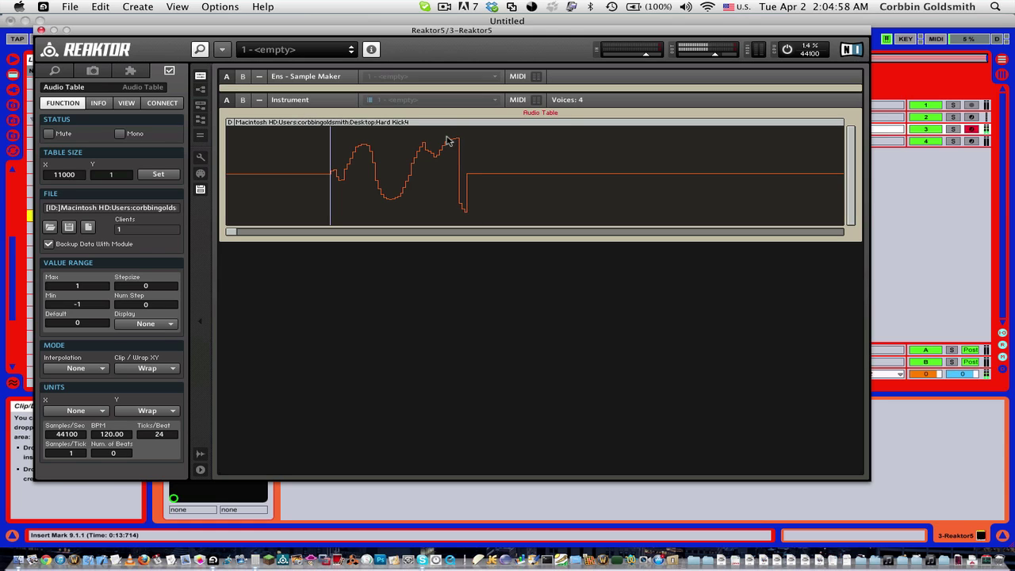
pyautogui.moveTo(446, 139)
pyautogui.mouseDown()
pyautogui.moveTo(484, 215)
pyautogui.moveTo(516, 147)
pyautogui.moveTo(532, 157)
pyautogui.moveTo(575, 137)
pyautogui.moveTo(570, 157)
pyautogui.moveTo(560, 142)
pyautogui.moveTo(567, 161)
pyautogui.mouseUp()
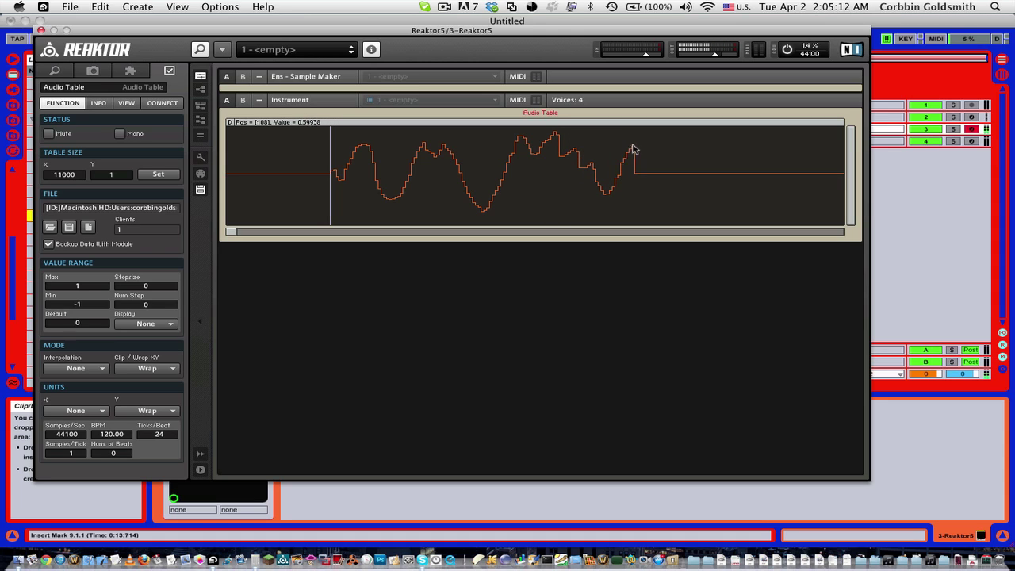
pyautogui.moveTo(633, 149)
pyautogui.mouseDown()
pyautogui.moveTo(649, 140)
pyautogui.moveTo(677, 189)
pyautogui.moveTo(716, 141)
pyautogui.moveTo(739, 156)
pyautogui.mouseUp()
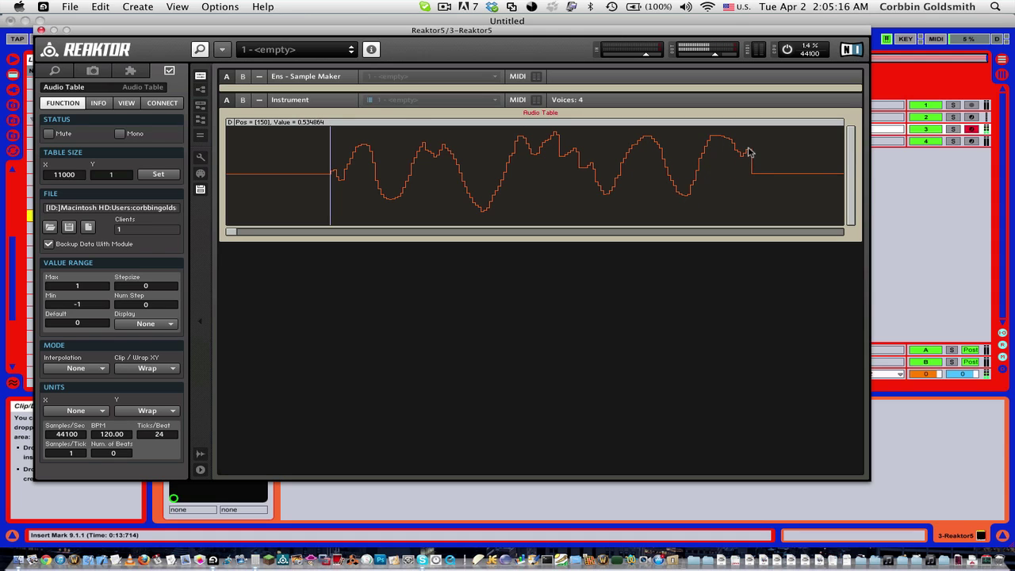
pyautogui.moveTo(232, 231); pyautogui.dragTo(235, 233)
pyautogui.moveTo(553, 141)
pyautogui.mouseDown()
pyautogui.moveTo(576, 214)
pyautogui.moveTo(624, 190)
pyautogui.moveTo(618, 177)
pyautogui.moveTo(646, 140)
pyautogui.moveTo(663, 152)
pyautogui.moveTo(679, 196)
pyautogui.moveTo(718, 208)
pyautogui.mouseUp()
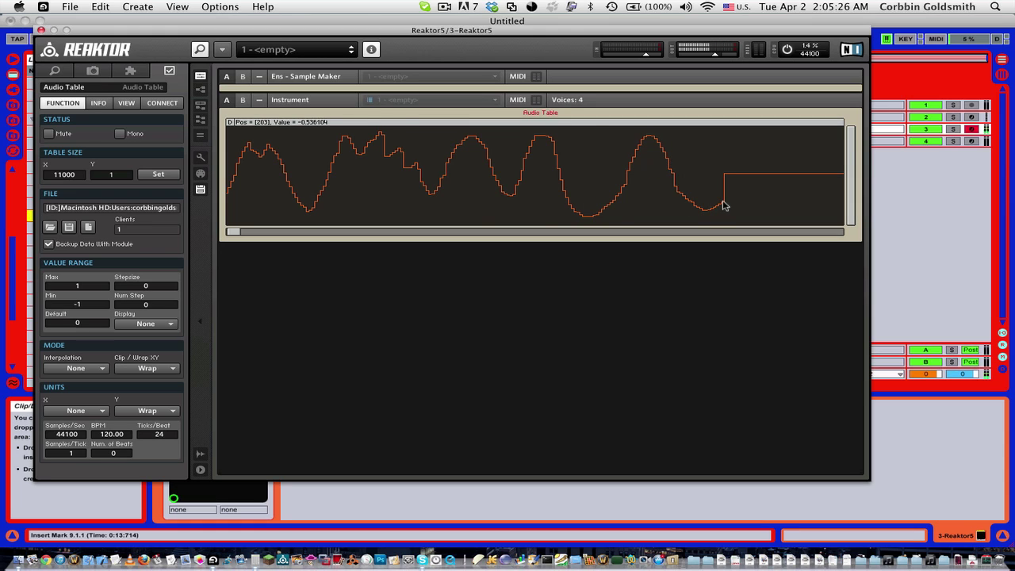
# Step: Extend the waveform from about position 200 with further uneven peaks and troughs, ending in a deep drop past position 350
pyautogui.moveTo(234, 232); pyautogui.dragTo(264, 229)
pyautogui.moveTo(435, 201)
pyautogui.mouseDown()
pyautogui.moveTo(476, 139)
pyautogui.moveTo(520, 189)
pyautogui.moveTo(546, 143)
pyautogui.moveTo(586, 161)
pyautogui.moveTo(616, 136)
pyautogui.moveTo(636, 165)
pyautogui.mouseUp()
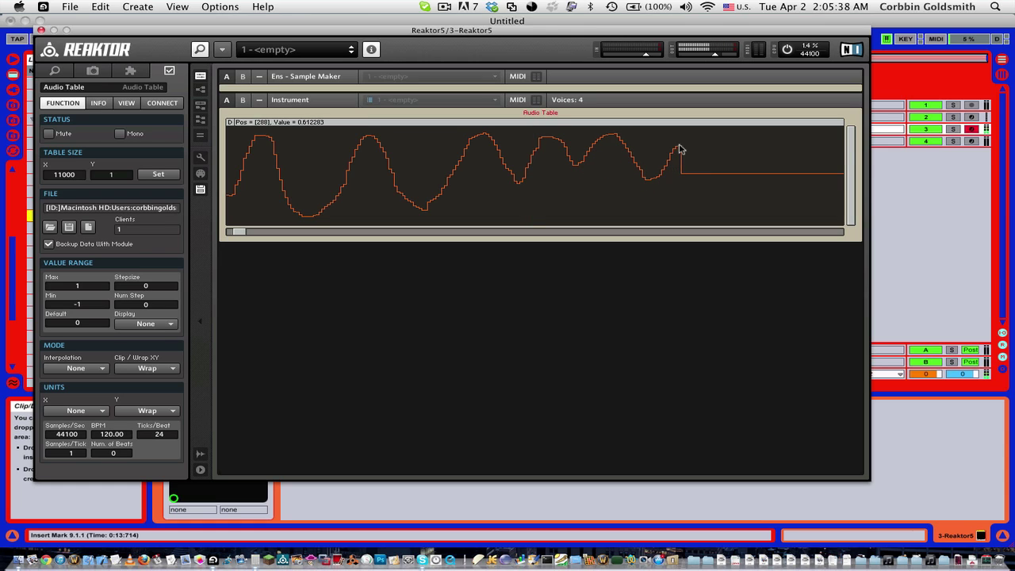
pyautogui.moveTo(711, 203); pyautogui.dragTo(769, 205)
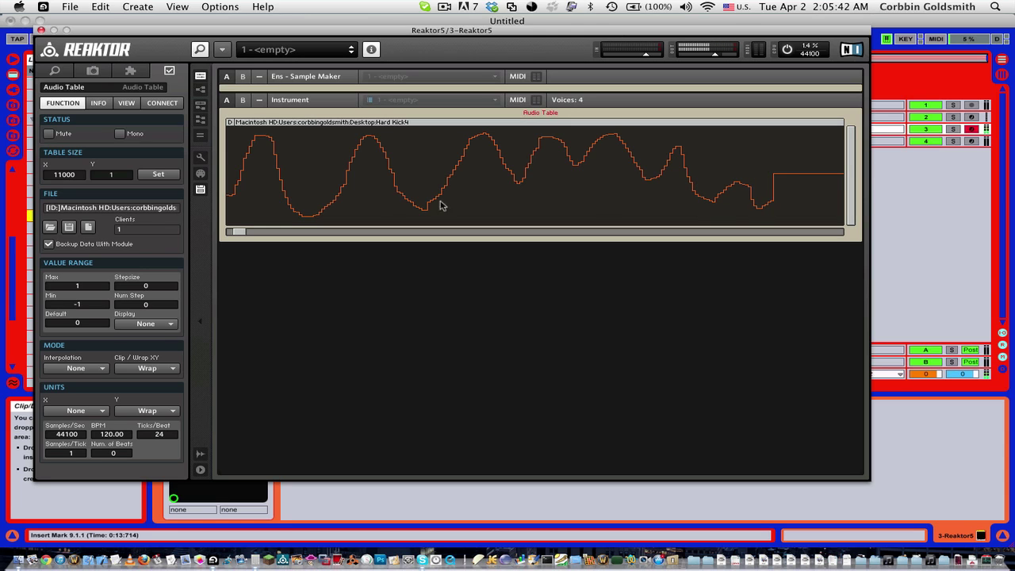
pyautogui.moveTo(236, 231); pyautogui.dragTo(247, 230)
pyautogui.moveTo(321, 203); pyautogui.dragTo(343, 181)
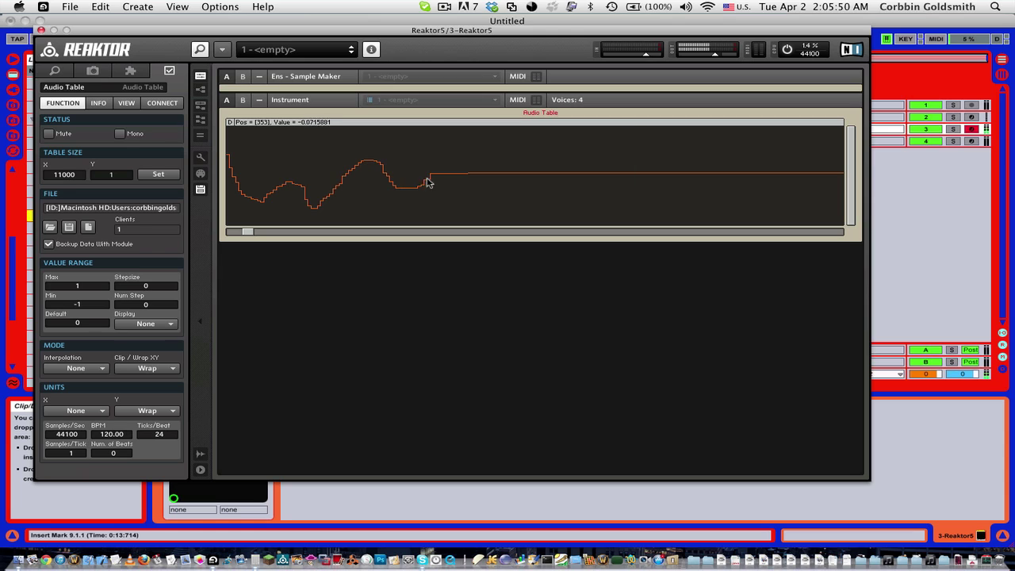
pyautogui.moveTo(426, 182)
pyautogui.mouseDown()
pyautogui.moveTo(480, 147)
pyautogui.moveTo(527, 136)
pyautogui.moveTo(561, 141)
pyautogui.moveTo(580, 161)
pyautogui.moveTo(637, 153)
pyautogui.moveTo(689, 211)
pyautogui.moveTo(714, 220)
pyautogui.mouseUp()
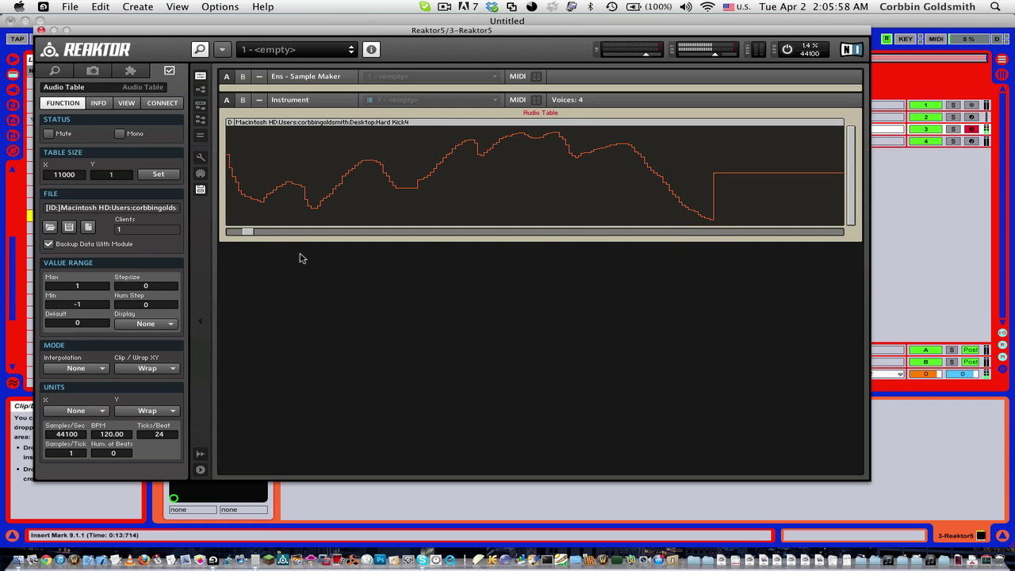
# Step: Shape the deep trough at about position 480 and add smoother, wider full-height cycles up to about position 700
pyautogui.moveTo(248, 233)
pyautogui.mouseDown()
pyautogui.moveTo(384, 220)
pyautogui.moveTo(401, 202)
pyautogui.mouseUp()
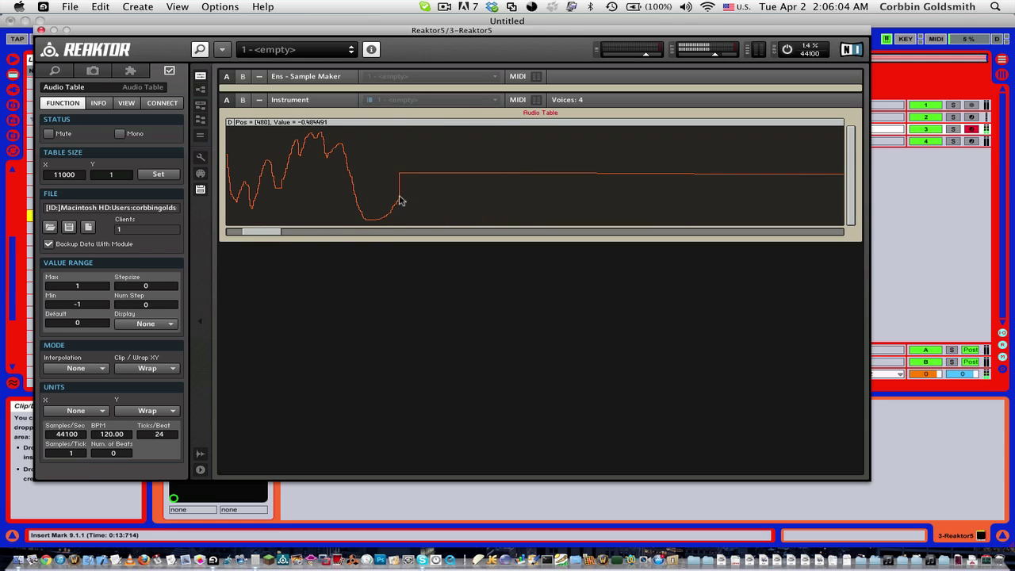
pyautogui.moveTo(426, 167); pyautogui.dragTo(459, 128)
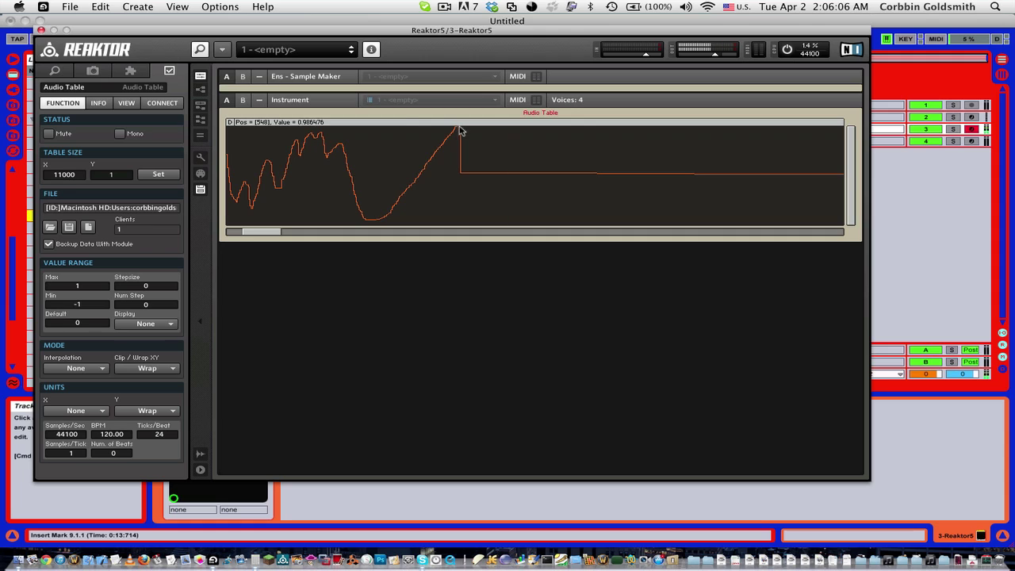
pyautogui.moveTo(401, 191)
pyautogui.mouseDown()
pyautogui.moveTo(444, 138)
pyautogui.moveTo(460, 140)
pyautogui.moveTo(469, 159)
pyautogui.mouseUp()
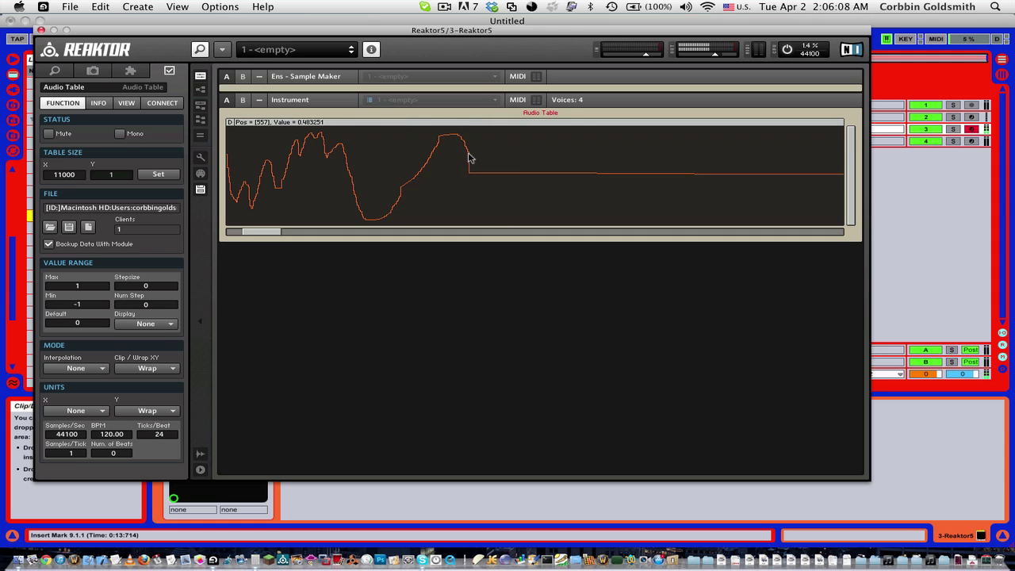
pyautogui.moveTo(492, 196)
pyautogui.mouseDown()
pyautogui.moveTo(514, 218)
pyautogui.moveTo(537, 219)
pyautogui.moveTo(592, 141)
pyautogui.mouseUp()
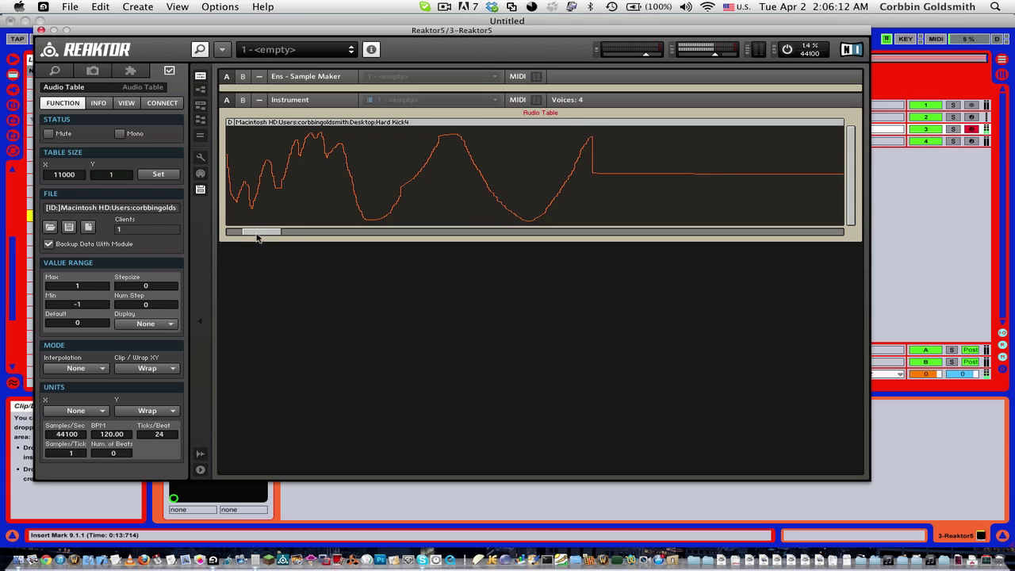
# Step: Round off the peak at about position 700 and draw slower full-height cycles down into a trough past position 1290
pyautogui.moveTo(256, 237); pyautogui.dragTo(360, 233)
pyautogui.moveTo(287, 145); pyautogui.dragTo(302, 137)
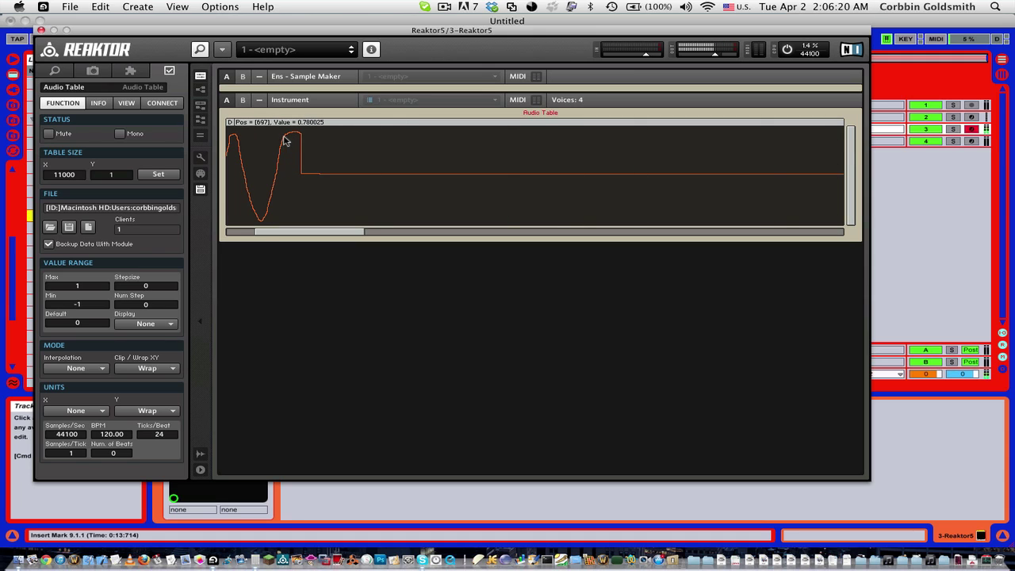
pyautogui.moveTo(286, 141)
pyautogui.mouseDown()
pyautogui.moveTo(302, 139)
pyautogui.moveTo(310, 152)
pyautogui.moveTo(301, 138)
pyautogui.moveTo(311, 154)
pyautogui.mouseUp()
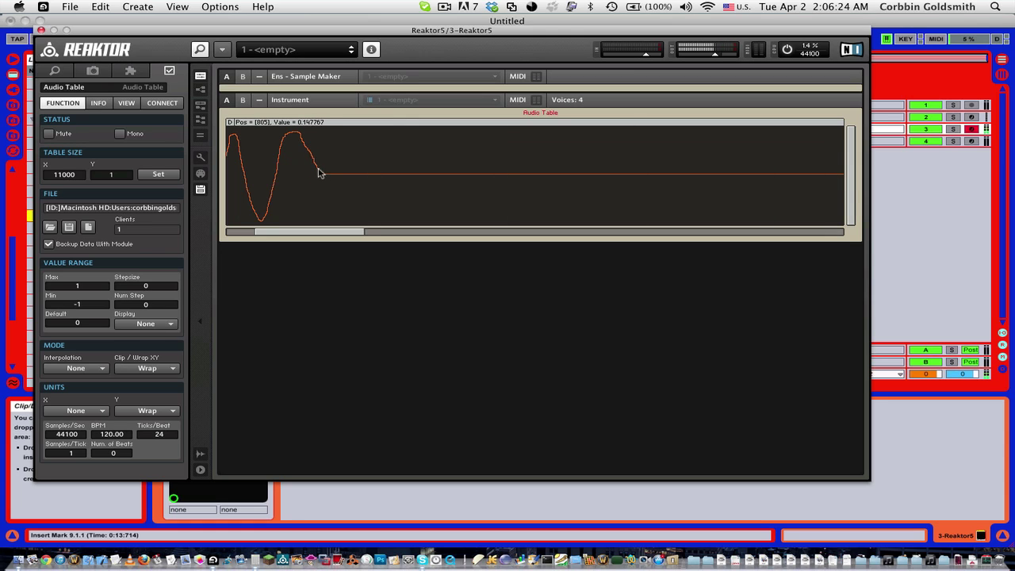
pyautogui.moveTo(340, 217)
pyautogui.mouseDown()
pyautogui.moveTo(373, 215)
pyautogui.moveTo(386, 195)
pyautogui.mouseUp()
pyautogui.moveTo(407, 147)
pyautogui.mouseDown()
pyautogui.moveTo(438, 136)
pyautogui.moveTo(464, 168)
pyautogui.mouseUp()
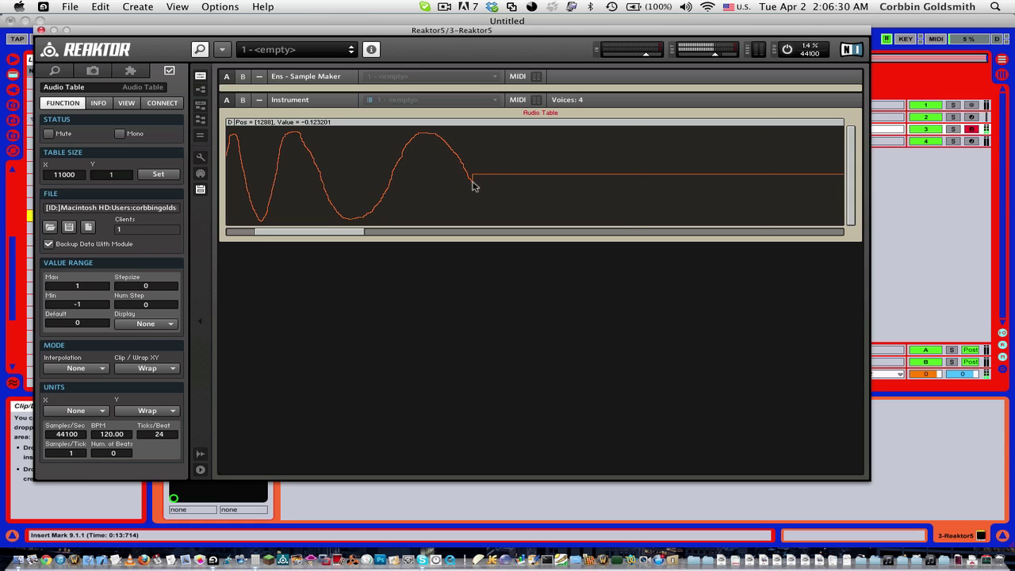
pyautogui.moveTo(488, 206); pyautogui.dragTo(572, 218)
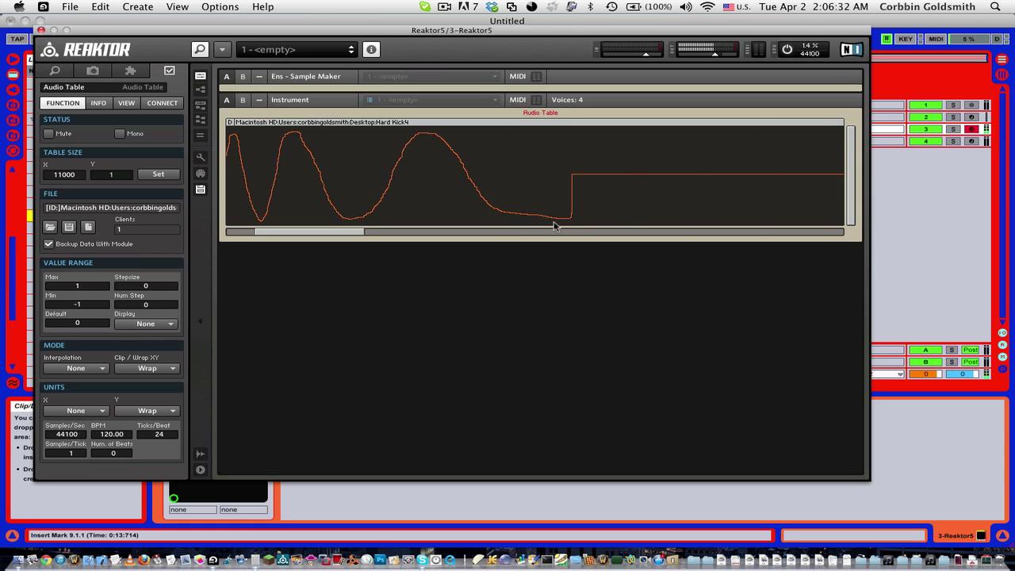
# Step: Redraw the flat last trough and continue the smooth full-height cycles to just past position 3110
pyautogui.moveTo(495, 210)
pyautogui.mouseDown()
pyautogui.moveTo(523, 208)
pyautogui.moveTo(585, 122)
pyautogui.moveTo(580, 136)
pyautogui.moveTo(621, 143)
pyautogui.moveTo(664, 206)
pyautogui.moveTo(689, 206)
pyautogui.moveTo(745, 139)
pyautogui.moveTo(806, 198)
pyautogui.mouseUp()
pyautogui.moveTo(277, 231); pyautogui.dragTo(327, 238)
pyautogui.moveTo(493, 176)
pyautogui.mouseDown()
pyautogui.moveTo(515, 202)
pyautogui.moveTo(495, 186)
pyautogui.moveTo(571, 209)
pyautogui.moveTo(649, 133)
pyautogui.moveTo(715, 149)
pyautogui.moveTo(734, 165)
pyautogui.mouseUp()
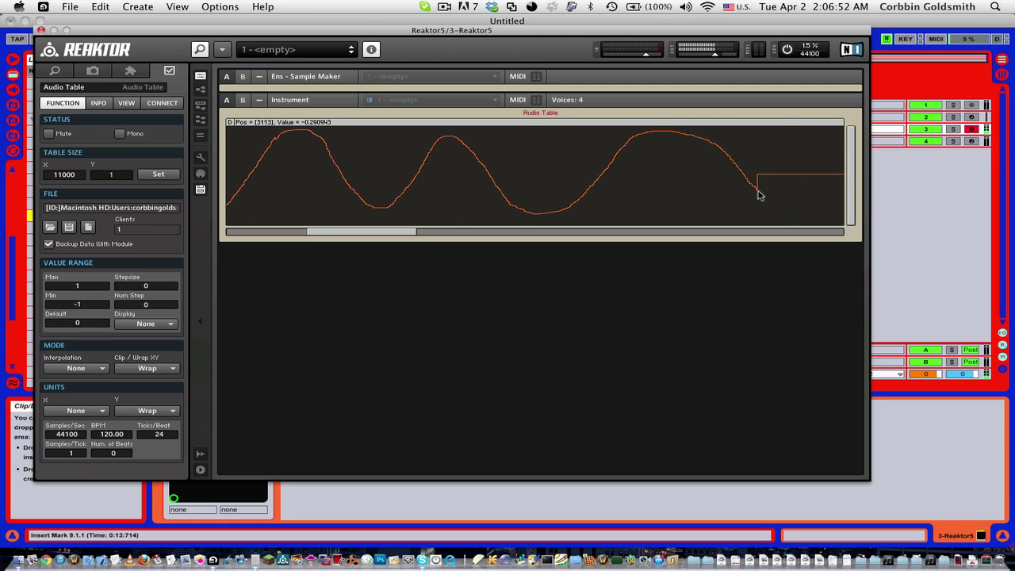
pyautogui.moveTo(766, 205); pyautogui.dragTo(766, 202)
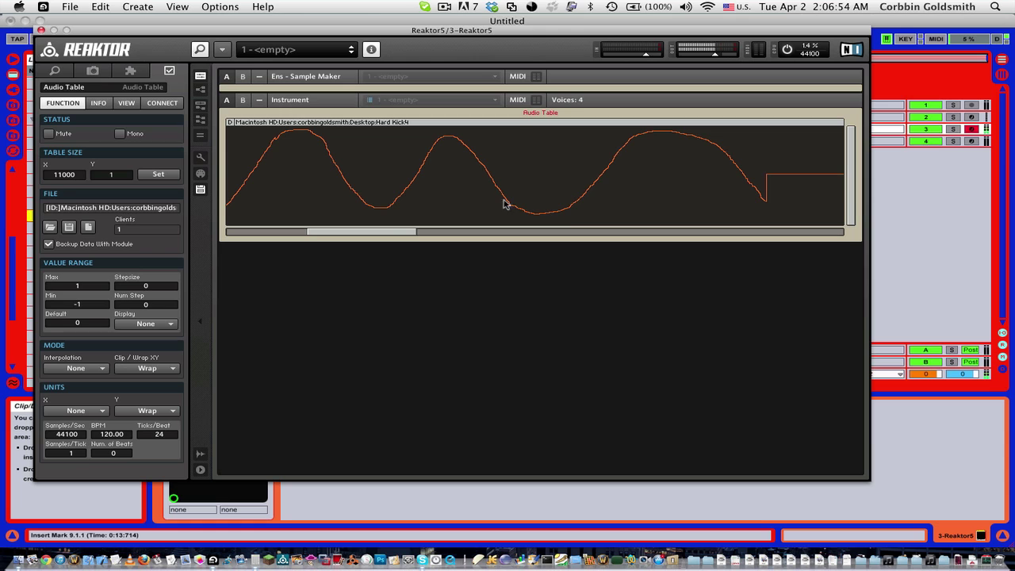
# Step: Redraw the last peak and extend the wave with widening cycles, levelling a smaller final peak to zero past position 4540
pyautogui.moveTo(372, 233); pyautogui.dragTo(513, 231)
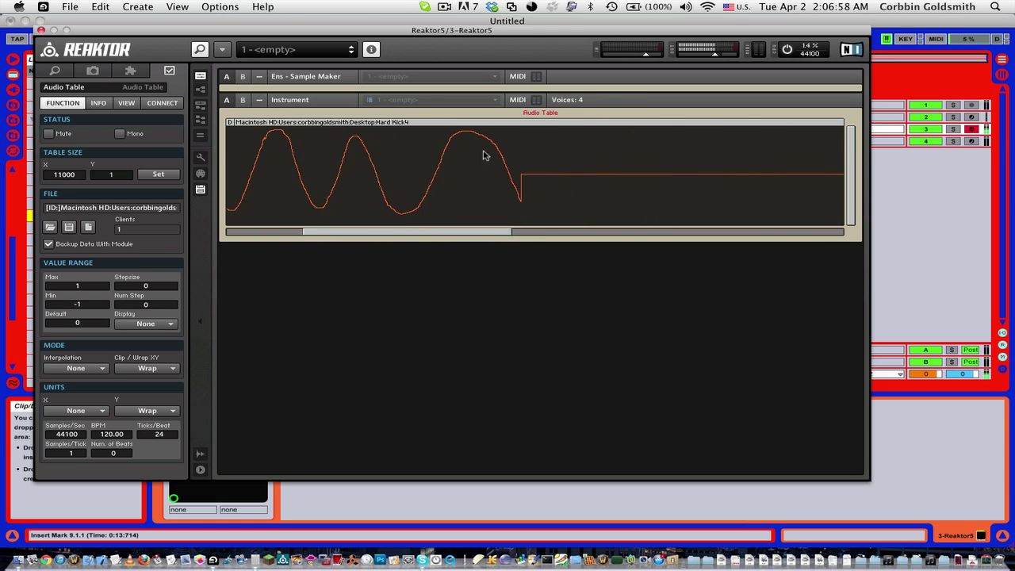
pyautogui.moveTo(457, 135)
pyautogui.mouseDown()
pyautogui.moveTo(517, 209)
pyautogui.moveTo(546, 213)
pyautogui.moveTo(588, 144)
pyautogui.moveTo(624, 133)
pyautogui.moveTo(668, 169)
pyautogui.mouseUp()
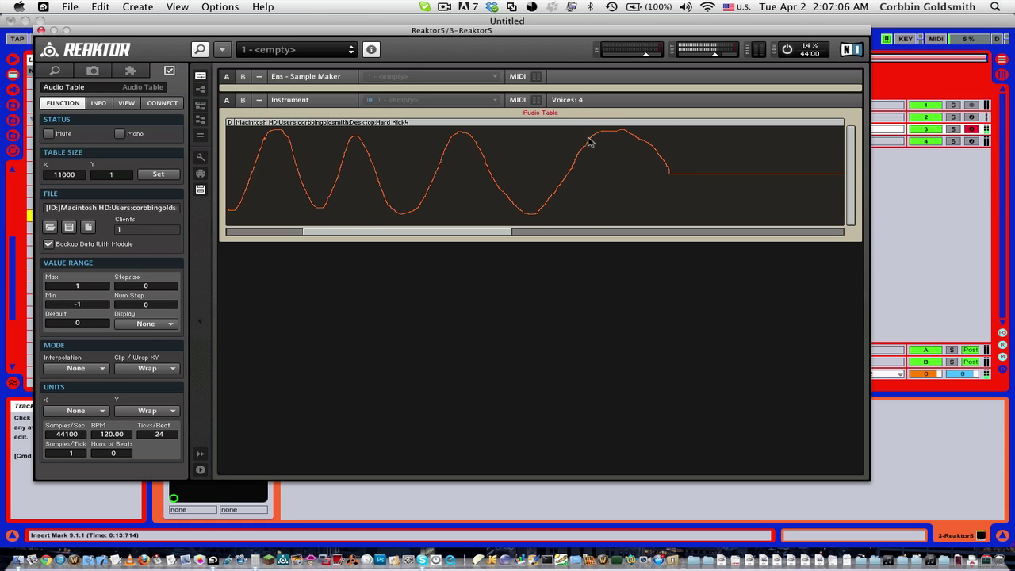
pyautogui.moveTo(635, 154)
pyautogui.mouseDown()
pyautogui.moveTo(664, 191)
pyautogui.moveTo(713, 206)
pyautogui.mouseUp()
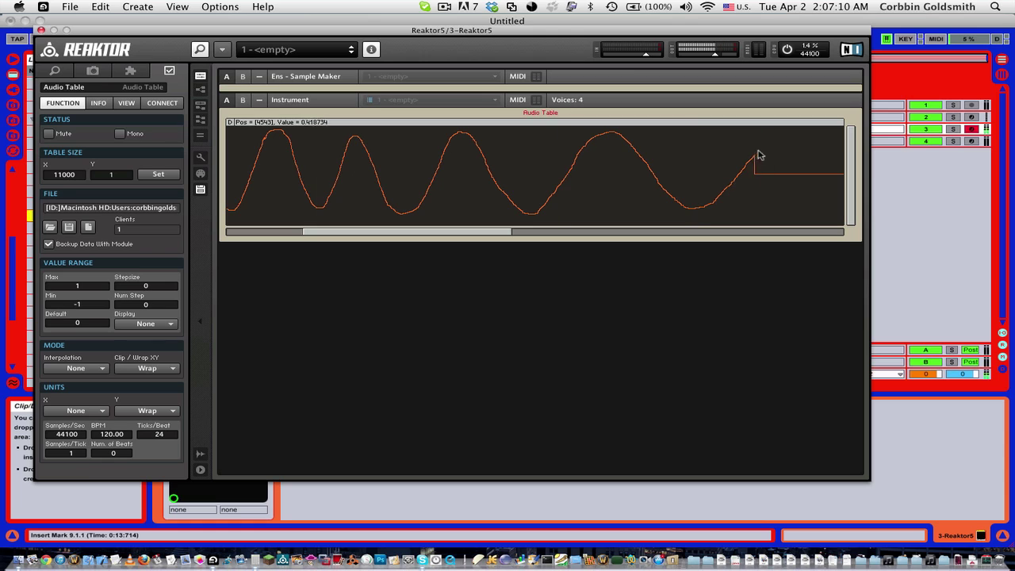
pyautogui.moveTo(757, 155)
pyautogui.mouseDown()
pyautogui.moveTo(768, 148)
pyautogui.moveTo(816, 176)
pyautogui.mouseUp()
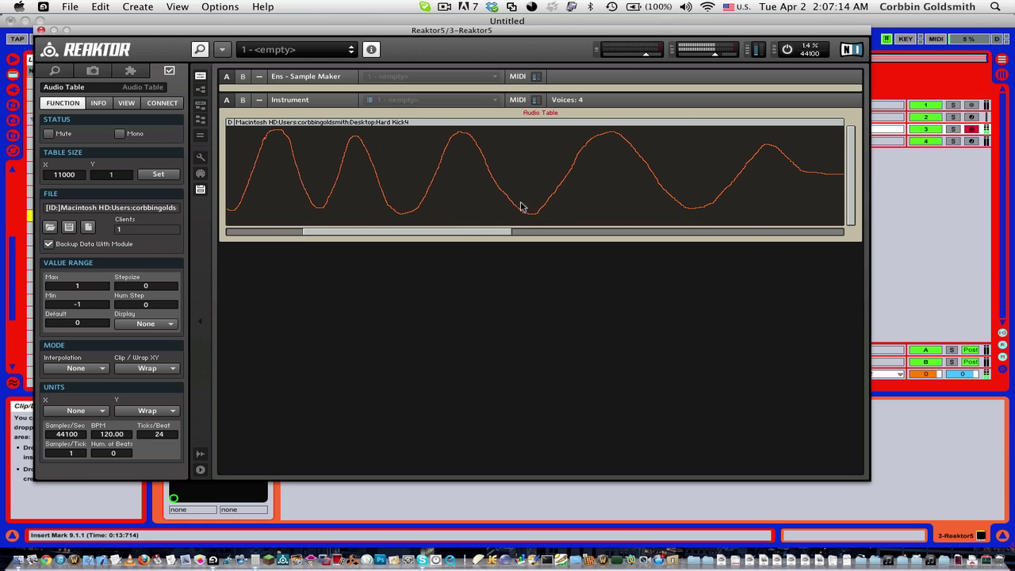
# Step: Replace the fading tail from about position 3300 with larger, wider full-height cycles rising back to zero near position 6540
pyautogui.moveTo(457, 231); pyautogui.dragTo(742, 235)
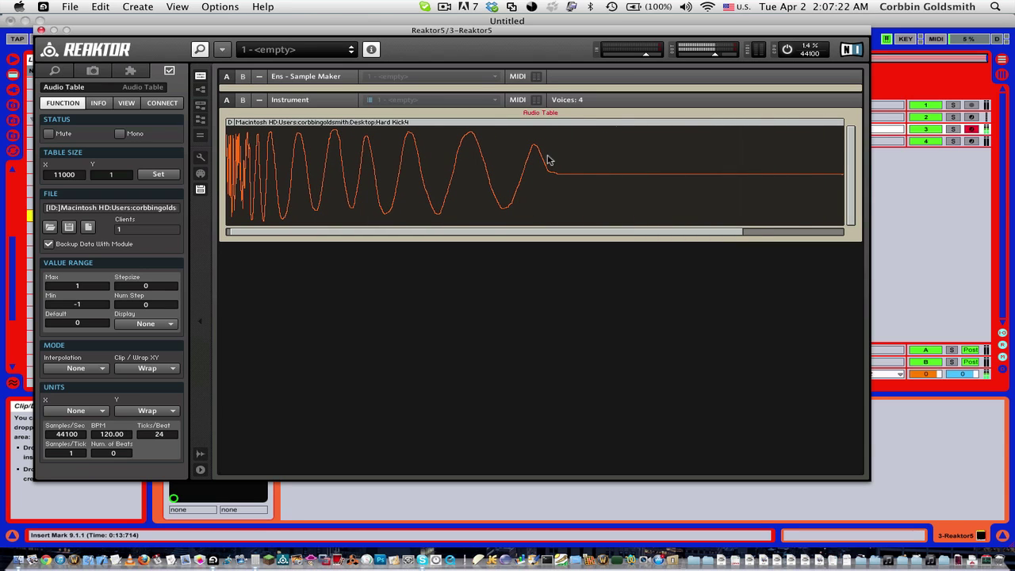
pyautogui.moveTo(555, 181)
pyautogui.mouseDown()
pyautogui.moveTo(584, 188)
pyautogui.moveTo(571, 188)
pyautogui.moveTo(634, 173)
pyautogui.mouseUp()
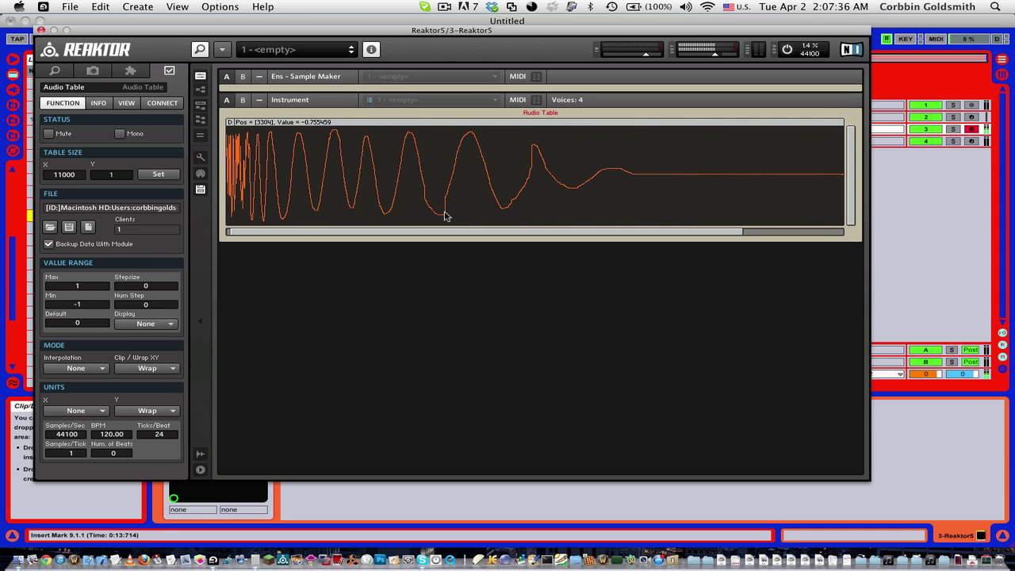
pyautogui.moveTo(445, 212)
pyautogui.mouseDown()
pyautogui.moveTo(478, 132)
pyautogui.moveTo(516, 143)
pyautogui.moveTo(553, 220)
pyautogui.moveTo(573, 230)
pyautogui.moveTo(607, 205)
pyautogui.moveTo(619, 171)
pyautogui.mouseUp()
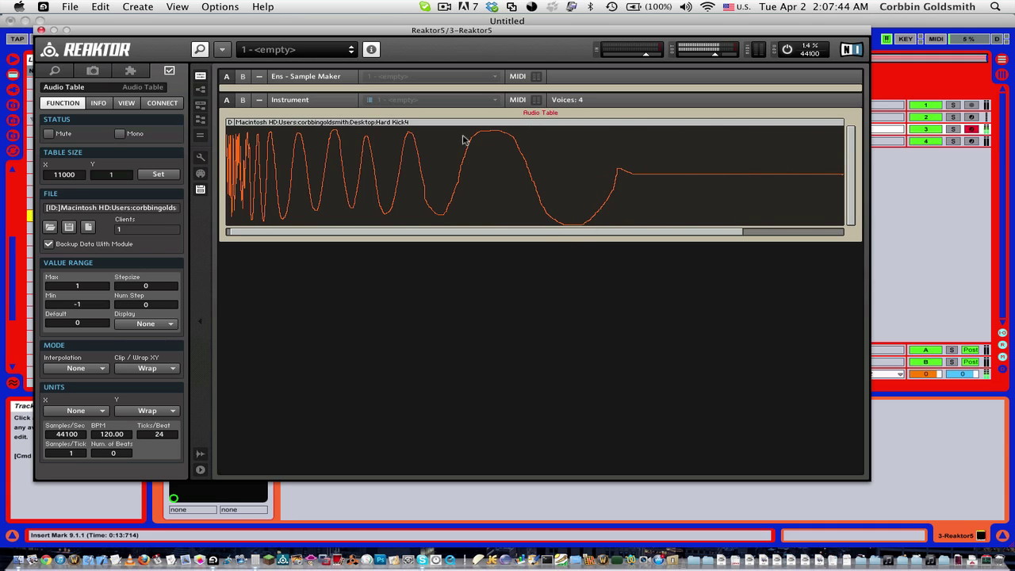
pyautogui.moveTo(465, 139)
pyautogui.mouseDown()
pyautogui.moveTo(447, 214)
pyautogui.moveTo(470, 137)
pyautogui.moveTo(490, 140)
pyautogui.moveTo(521, 221)
pyautogui.moveTo(544, 213)
pyautogui.moveTo(574, 133)
pyautogui.moveTo(602, 135)
pyautogui.moveTo(629, 198)
pyautogui.mouseUp()
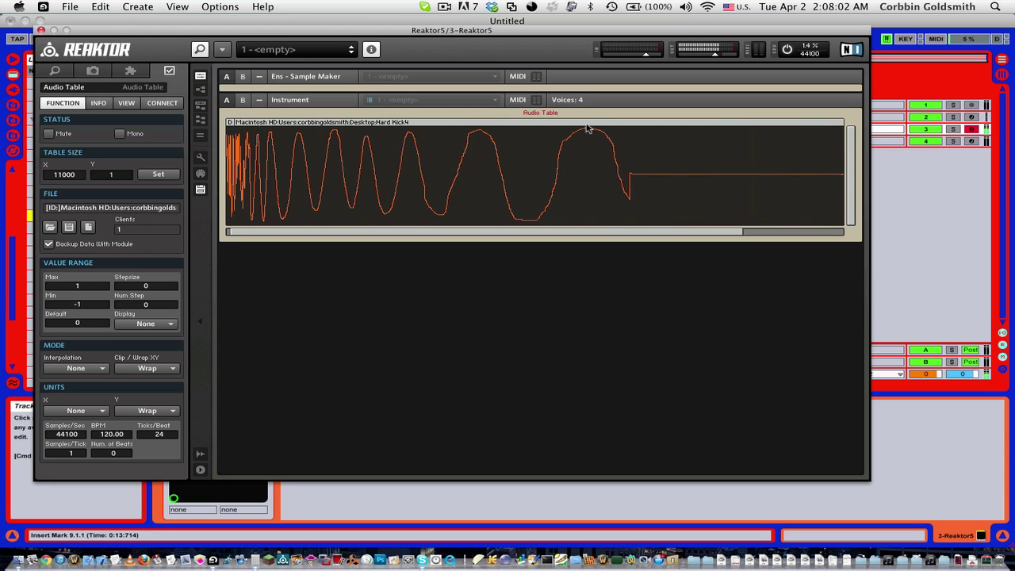
pyautogui.moveTo(575, 133)
pyautogui.mouseDown()
pyautogui.moveTo(589, 136)
pyautogui.moveTo(610, 192)
pyautogui.mouseUp()
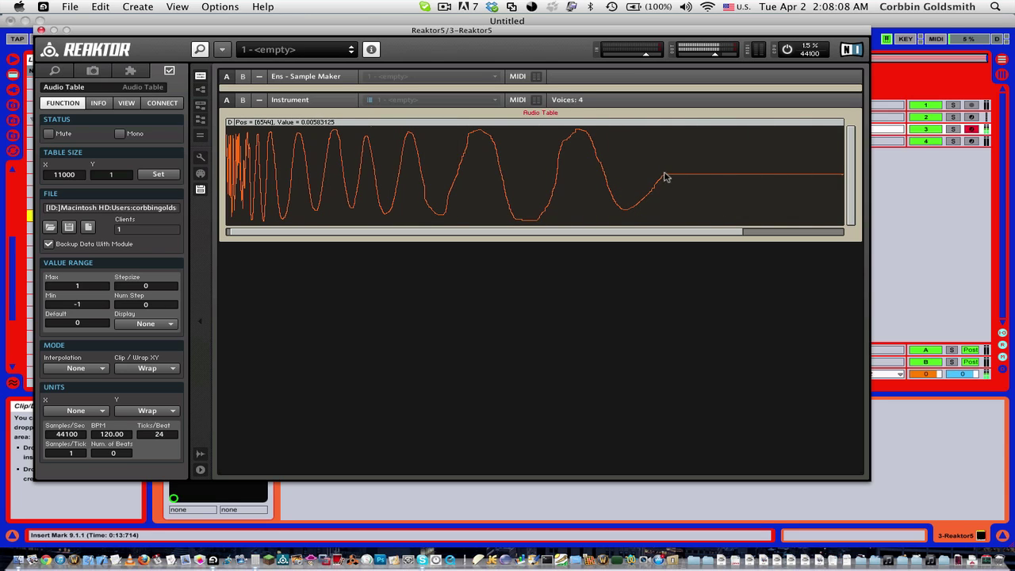
# Step: Draw a last broad peak and trough from about position 6540, rising again to a high level past position 8940
pyautogui.moveTo(675, 163)
pyautogui.mouseDown()
pyautogui.moveTo(688, 144)
pyautogui.moveTo(744, 173)
pyautogui.mouseUp()
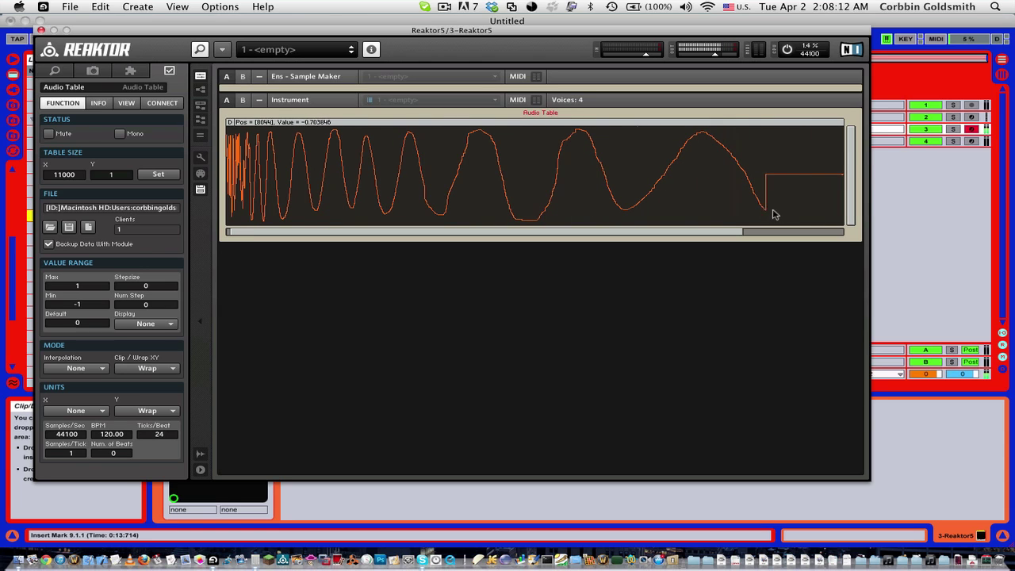
pyautogui.moveTo(774, 214); pyautogui.dragTo(792, 209)
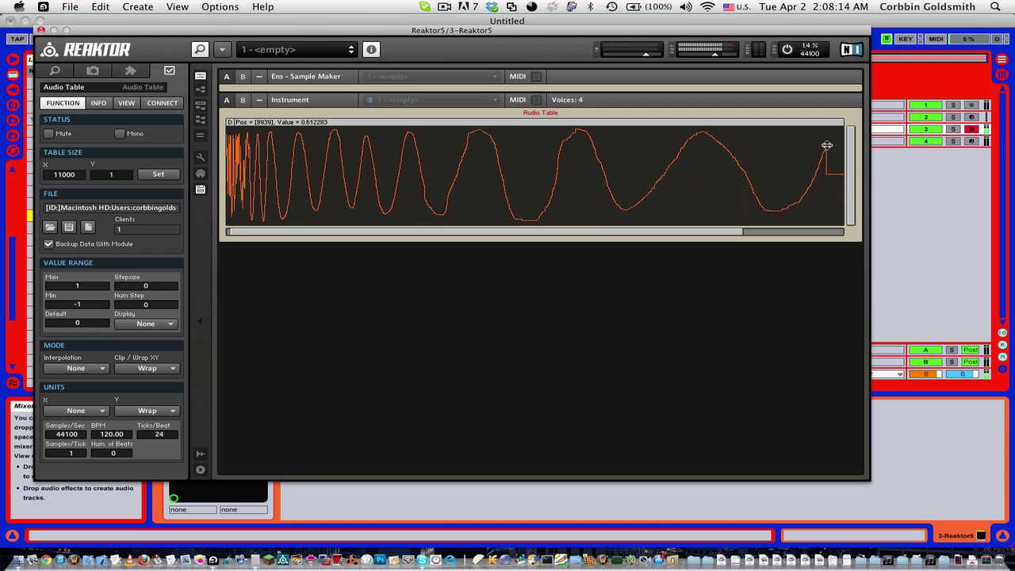
pyautogui.moveTo(826, 145); pyautogui.dragTo(843, 143)
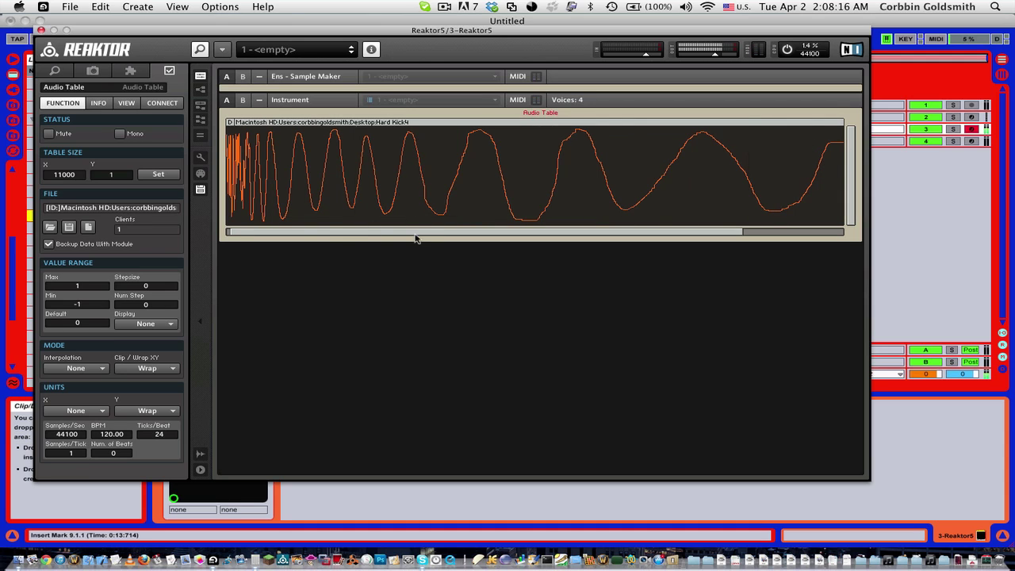
# Step: Roughen the smooth cycles near the start of the waveform with jagged dips and spikes, from about position 40 onward
pyautogui.moveTo(413, 232); pyautogui.dragTo(410, 232)
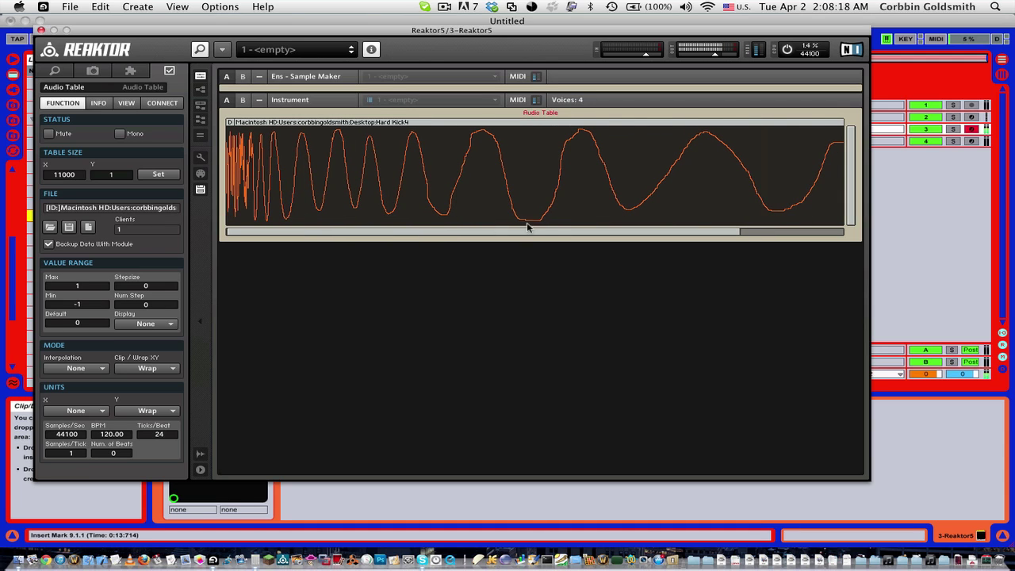
pyautogui.moveTo(742, 241); pyautogui.dragTo(230, 234)
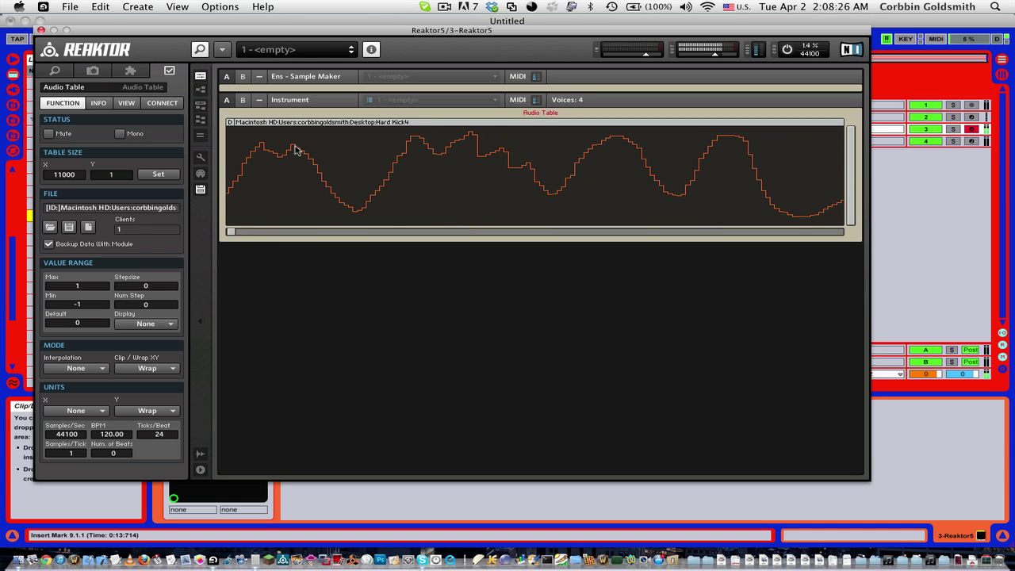
pyautogui.click(303, 176)
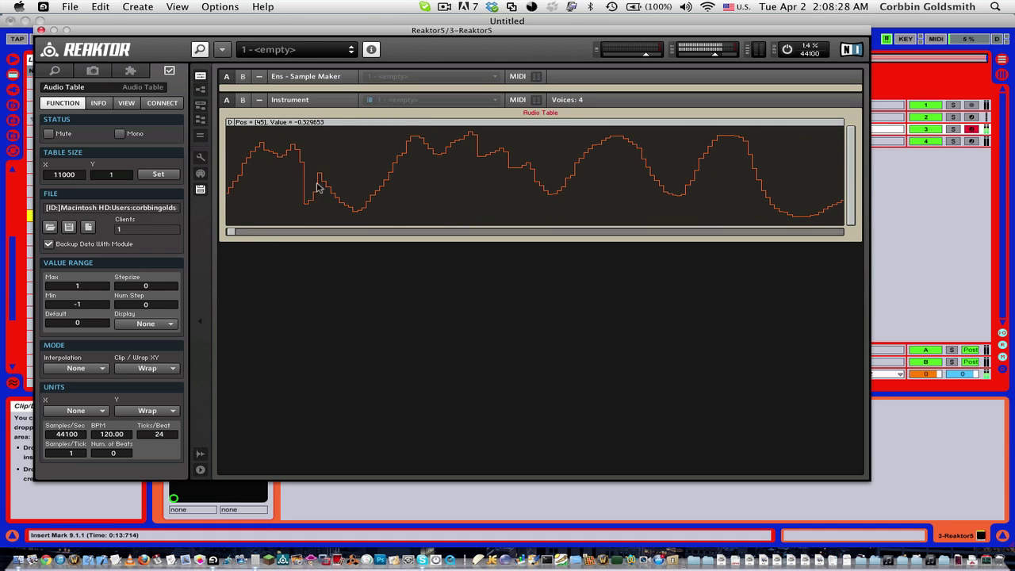
pyautogui.moveTo(317, 184); pyautogui.dragTo(381, 188)
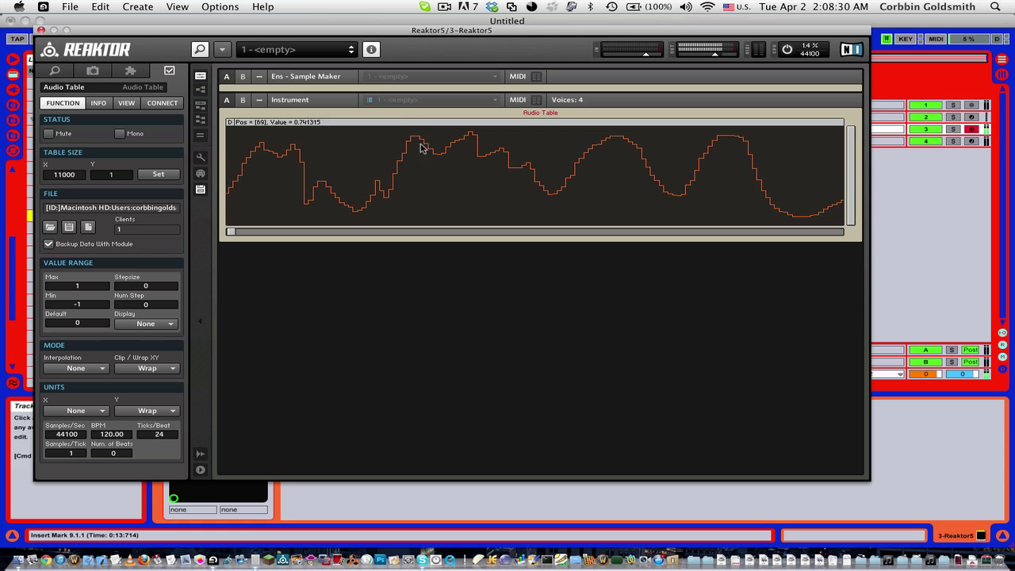
pyautogui.moveTo(421, 145)
pyautogui.mouseDown()
pyautogui.moveTo(523, 186)
pyautogui.moveTo(578, 161)
pyautogui.moveTo(587, 143)
pyautogui.moveTo(641, 160)
pyautogui.moveTo(731, 145)
pyautogui.mouseUp()
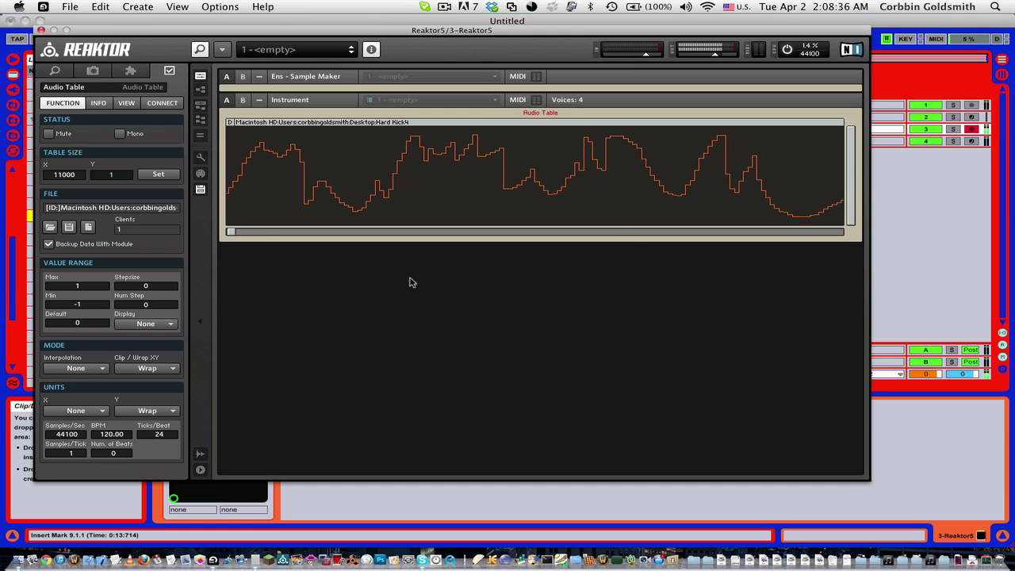
# Step: Add more narrow dips and spikes to the cycles following the jagged opening of the waveform
pyautogui.moveTo(234, 232); pyautogui.dragTo(260, 235)
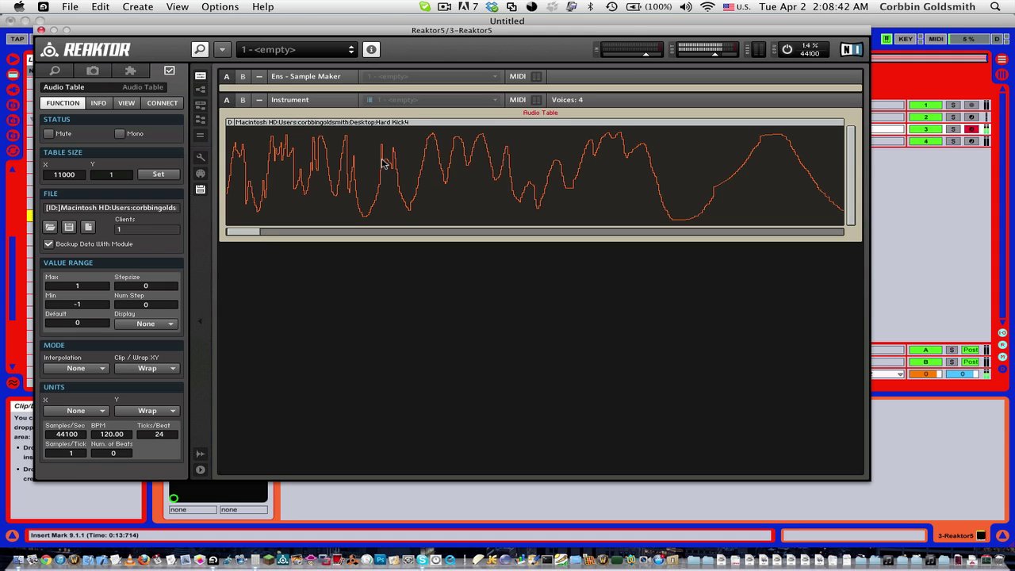
pyautogui.moveTo(371, 195); pyautogui.dragTo(375, 172)
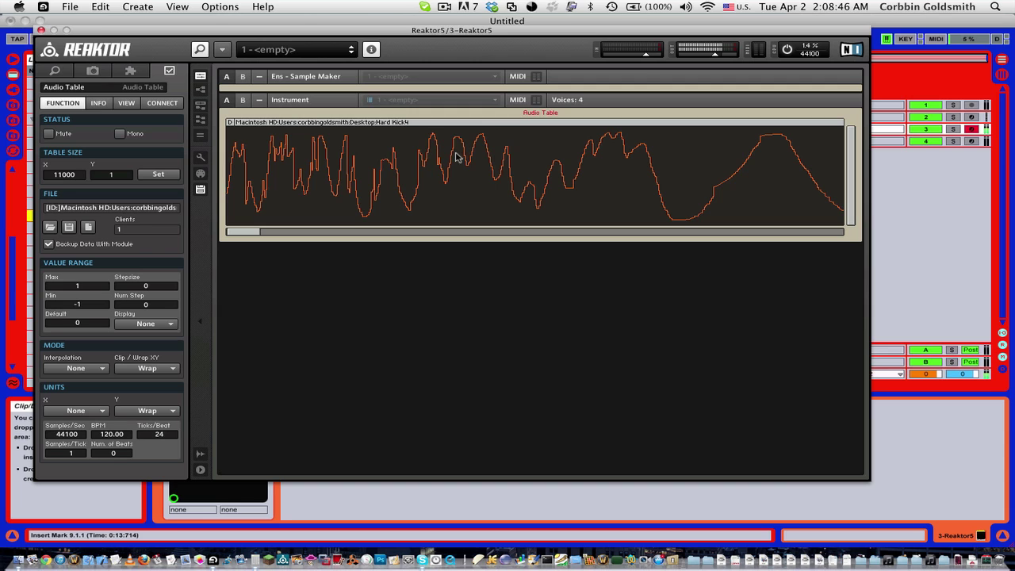
# Step: Smooth the small steps along the rise into the broad full-height crest midway through the table
pyautogui.moveTo(251, 230); pyautogui.dragTo(397, 232)
pyautogui.moveTo(334, 189); pyautogui.dragTo(439, 236)
pyautogui.moveTo(286, 168)
pyautogui.mouseDown()
pyautogui.moveTo(335, 154)
pyautogui.moveTo(272, 158)
pyautogui.moveTo(281, 165)
pyautogui.mouseUp()
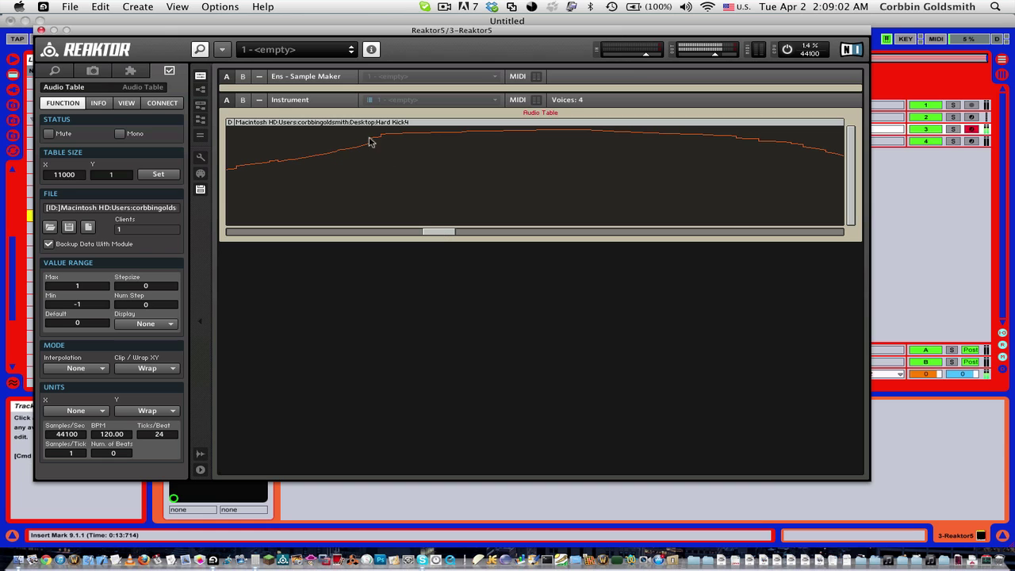
pyautogui.moveTo(372, 141); pyautogui.dragTo(407, 132)
# Step: Redraw the wide cycles with a deep trough near position 5427 and taper the tail to zero through a small last peak
pyautogui.moveTo(451, 235); pyautogui.dragTo(877, 222)
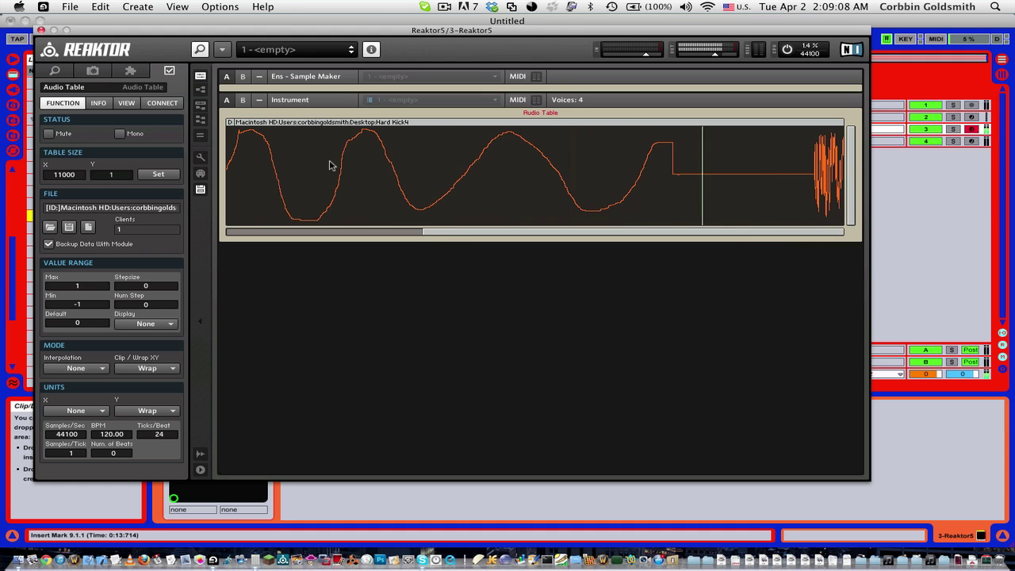
pyautogui.moveTo(465, 238); pyautogui.dragTo(276, 232)
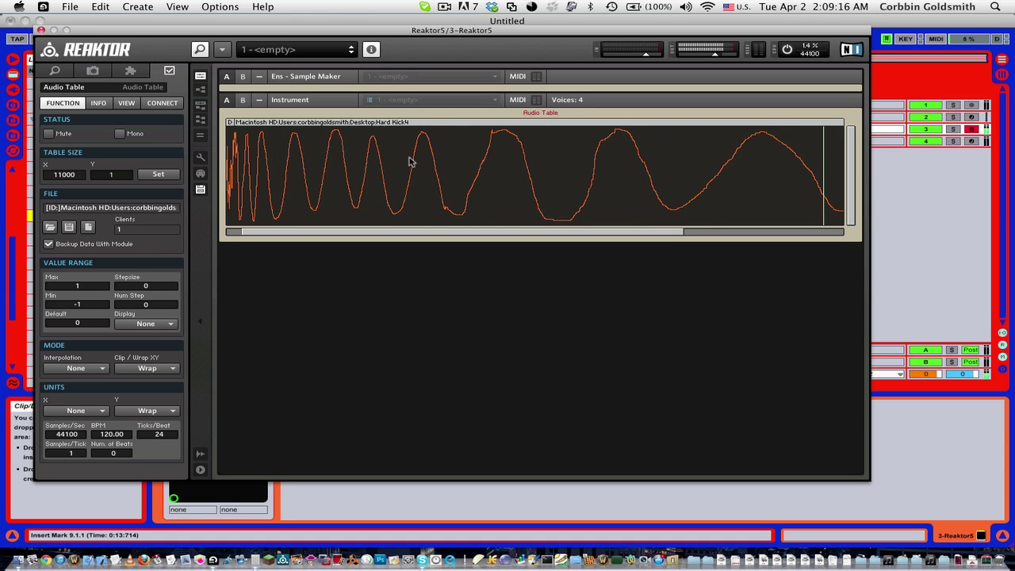
pyautogui.moveTo(433, 137)
pyautogui.mouseDown()
pyautogui.moveTo(442, 132)
pyautogui.moveTo(481, 180)
pyautogui.moveTo(559, 136)
pyautogui.moveTo(585, 146)
pyautogui.moveTo(617, 203)
pyautogui.mouseUp()
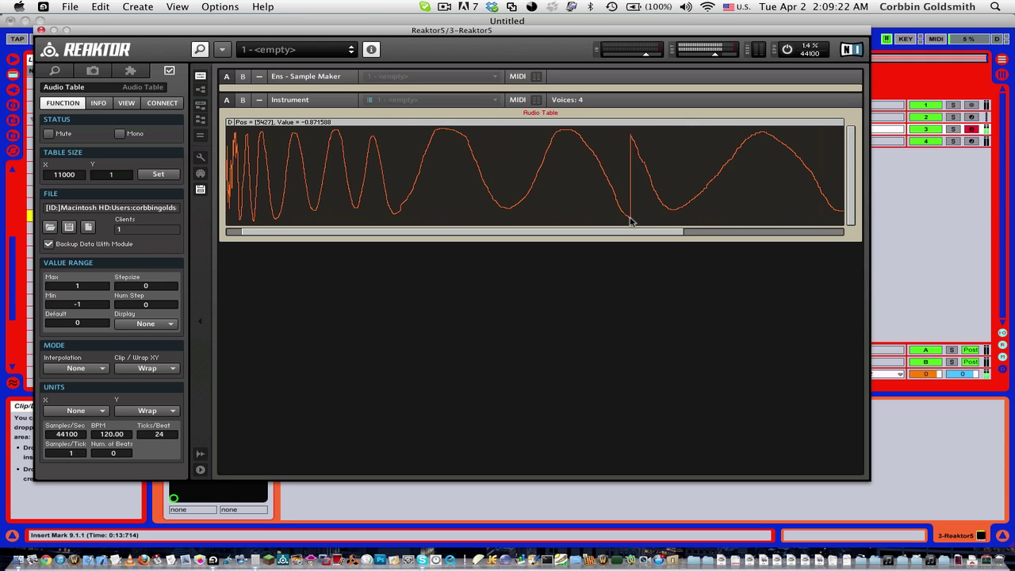
pyautogui.moveTo(687, 171)
pyautogui.mouseDown()
pyautogui.moveTo(716, 141)
pyautogui.moveTo(788, 152)
pyautogui.moveTo(807, 176)
pyautogui.mouseUp()
pyautogui.moveTo(682, 232); pyautogui.dragTo(822, 238)
pyautogui.moveTo(729, 164)
pyautogui.mouseDown()
pyautogui.moveTo(747, 158)
pyautogui.moveTo(773, 174)
pyautogui.mouseUp()
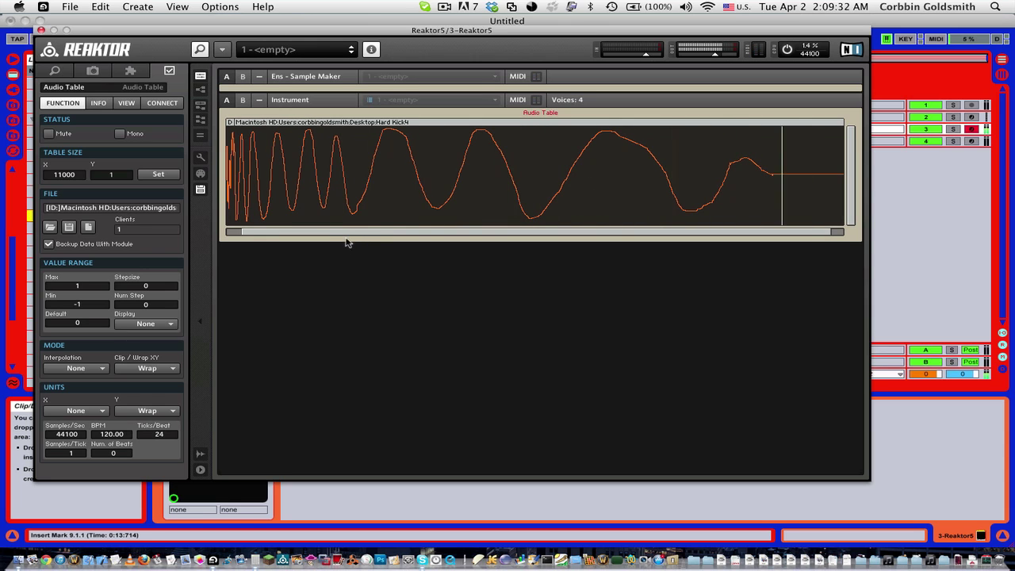
# Step: Redraw the first two wide cycles after the fast section with a lower second one, flattening everything after them to zero
pyautogui.moveTo(347, 241); pyautogui.dragTo(299, 236)
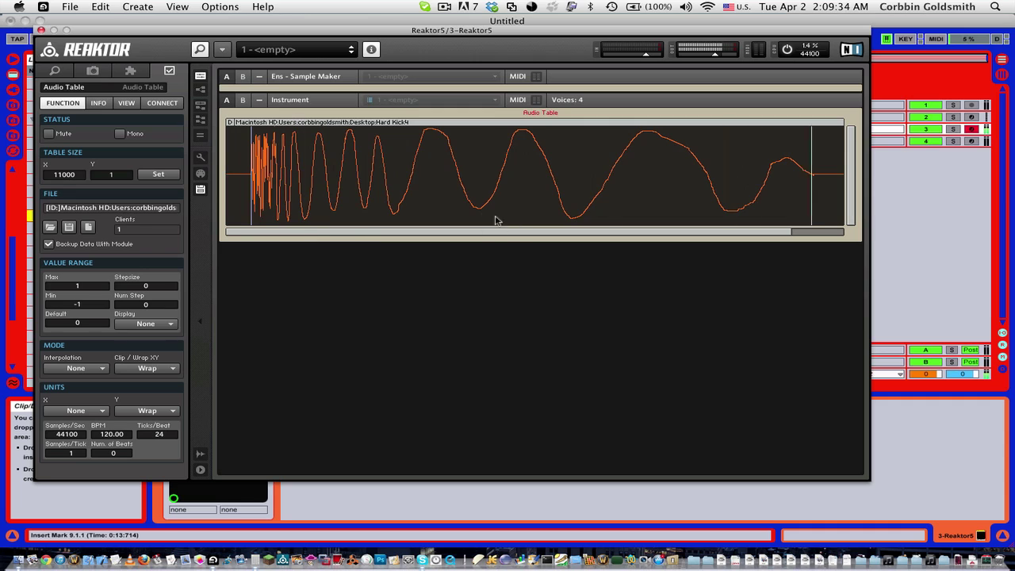
pyautogui.moveTo(395, 207)
pyautogui.mouseDown()
pyautogui.moveTo(436, 134)
pyautogui.moveTo(476, 206)
pyautogui.moveTo(525, 136)
pyautogui.moveTo(520, 144)
pyautogui.mouseUp()
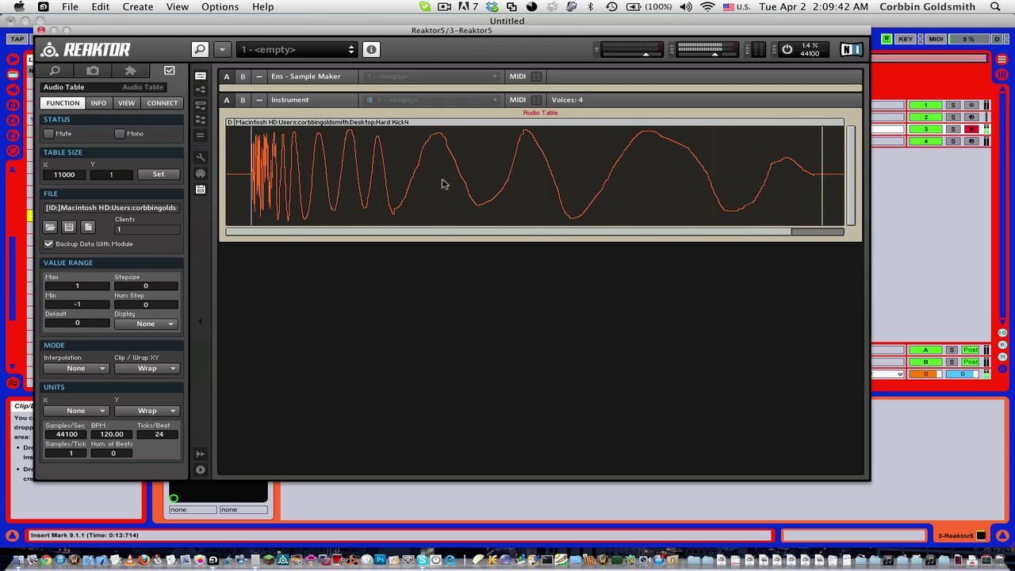
pyautogui.moveTo(390, 203)
pyautogui.mouseDown()
pyautogui.moveTo(423, 144)
pyautogui.moveTo(449, 204)
pyautogui.moveTo(485, 198)
pyautogui.moveTo(513, 149)
pyautogui.moveTo(540, 195)
pyautogui.moveTo(580, 191)
pyautogui.moveTo(626, 154)
pyautogui.moveTo(650, 190)
pyautogui.moveTo(754, 168)
pyautogui.moveTo(818, 175)
pyautogui.moveTo(572, 177)
pyautogui.mouseUp()
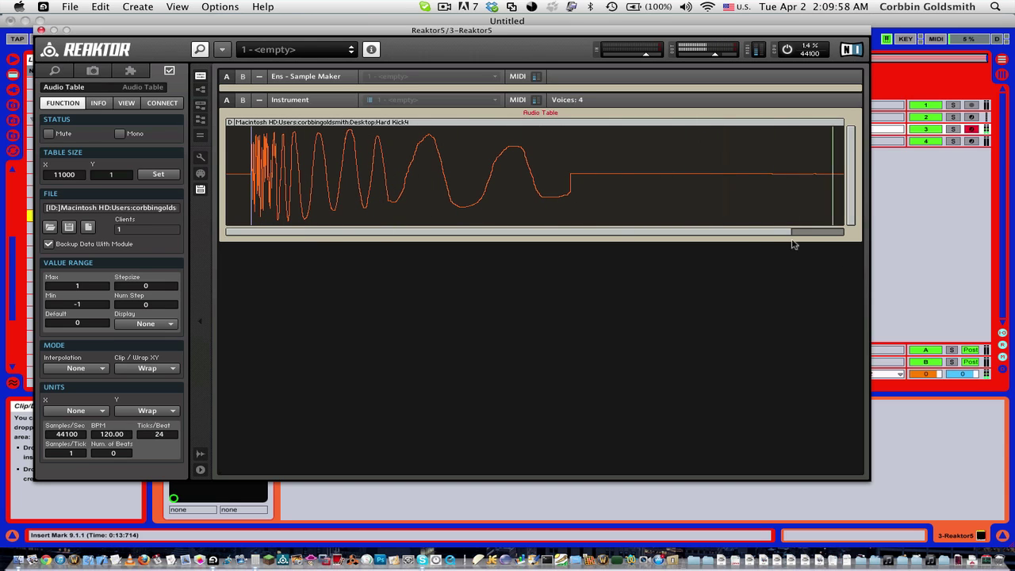
# Step: Redraw the wave after the fast cycles as three wide, near full-height cycles and a smaller fourth, settling to zero at the end
pyautogui.moveTo(790, 232); pyautogui.dragTo(846, 230)
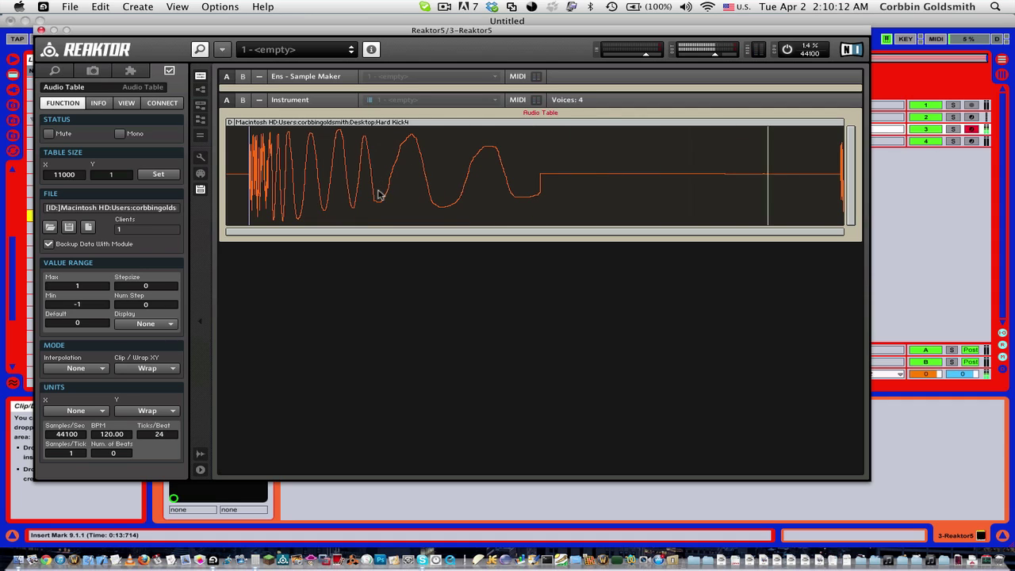
pyautogui.moveTo(377, 199)
pyautogui.mouseDown()
pyautogui.moveTo(388, 214)
pyautogui.moveTo(404, 195)
pyautogui.moveTo(414, 140)
pyautogui.moveTo(426, 137)
pyautogui.moveTo(454, 211)
pyautogui.moveTo(467, 215)
pyautogui.moveTo(516, 132)
pyautogui.moveTo(534, 141)
pyautogui.moveTo(563, 218)
pyautogui.moveTo(583, 221)
pyautogui.moveTo(609, 193)
pyautogui.moveTo(630, 142)
pyautogui.moveTo(648, 131)
pyautogui.moveTo(671, 166)
pyautogui.mouseUp()
pyautogui.moveTo(697, 217)
pyautogui.mouseDown()
pyautogui.moveTo(714, 217)
pyautogui.moveTo(759, 145)
pyautogui.moveTo(793, 200)
pyautogui.moveTo(811, 180)
pyautogui.mouseUp()
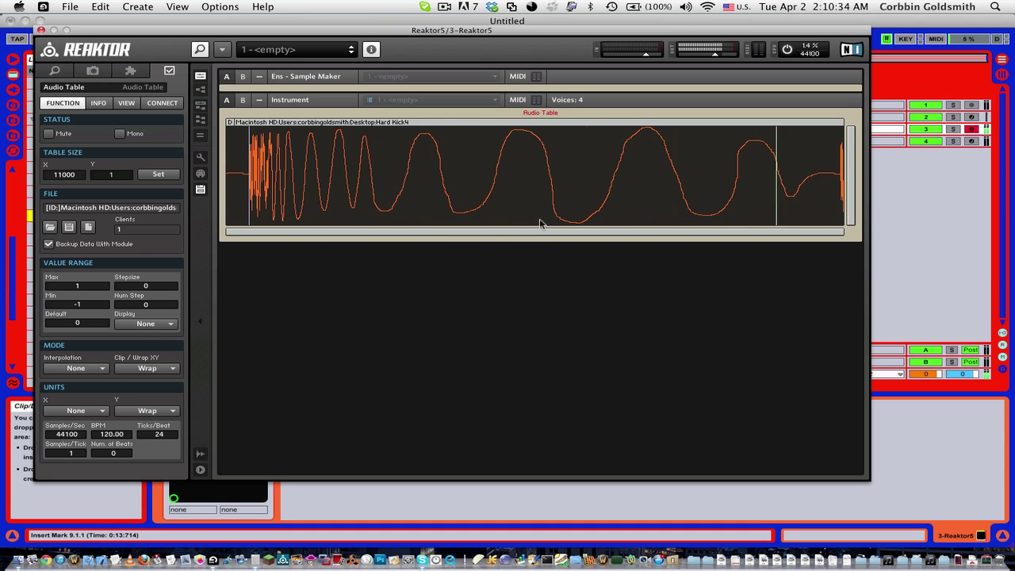
# Step: Save the table data to the Desktop as a WAV file named Hard Kick5
pyautogui.moveTo(838, 232); pyautogui.dragTo(822, 234)
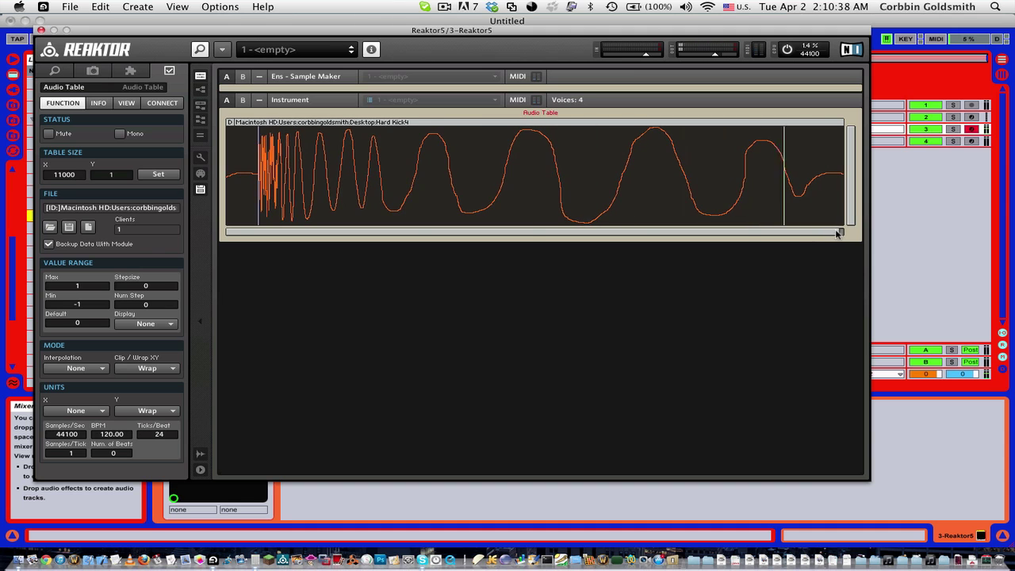
pyautogui.click(69, 226)
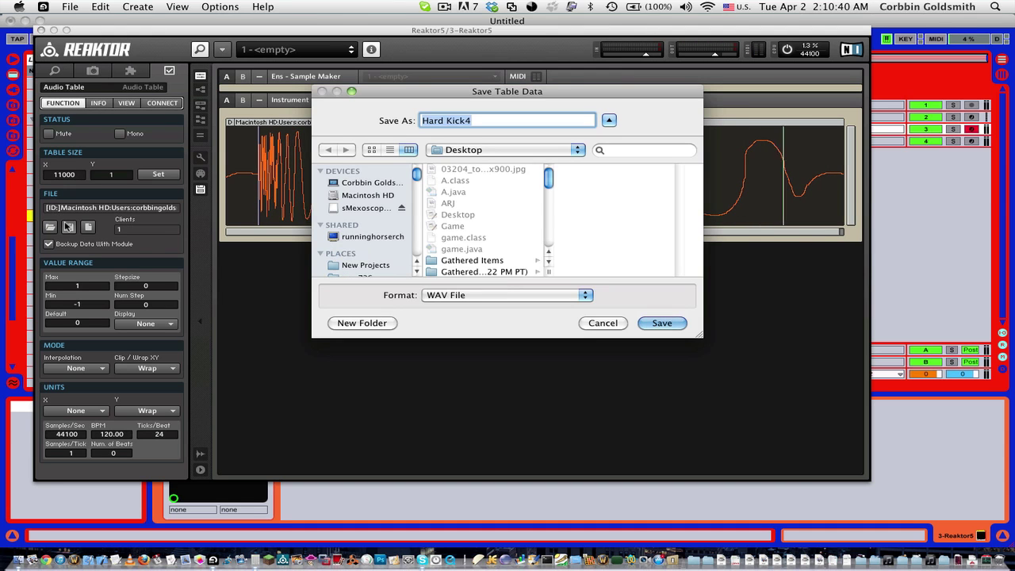
pyautogui.press('Return')
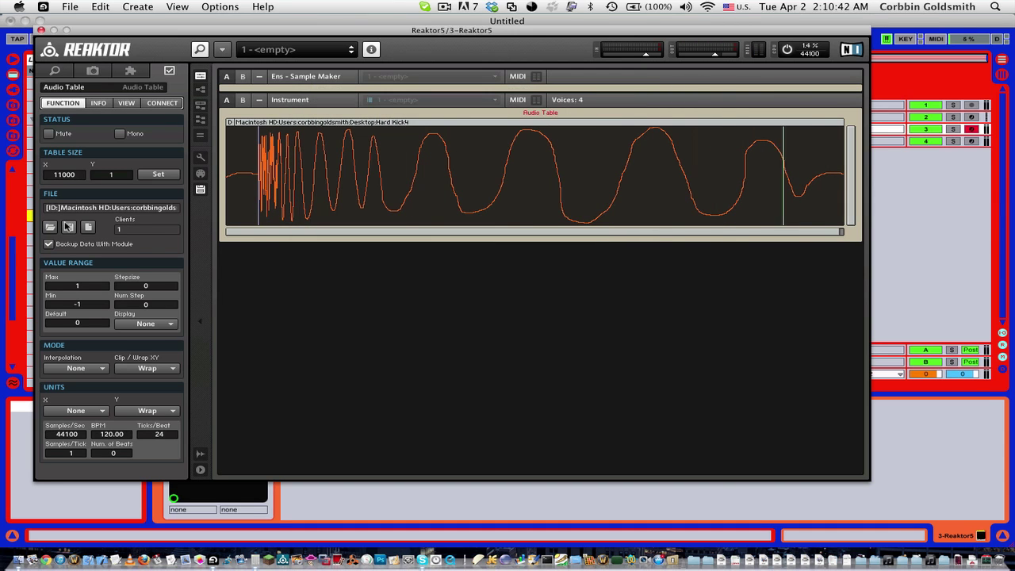
# Step: Play the Hard Kick5 file on the desktop several times in Quick Look, and return to Reaktor
pyautogui.press('F11')
pyautogui.click(868, 514)
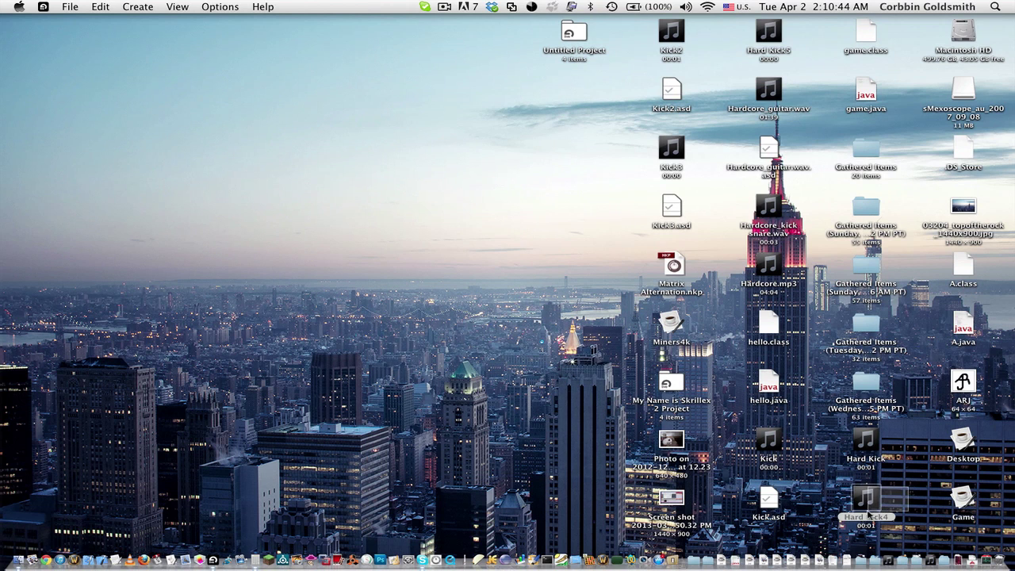
pyautogui.click(746, 48)
pyautogui.press('space')
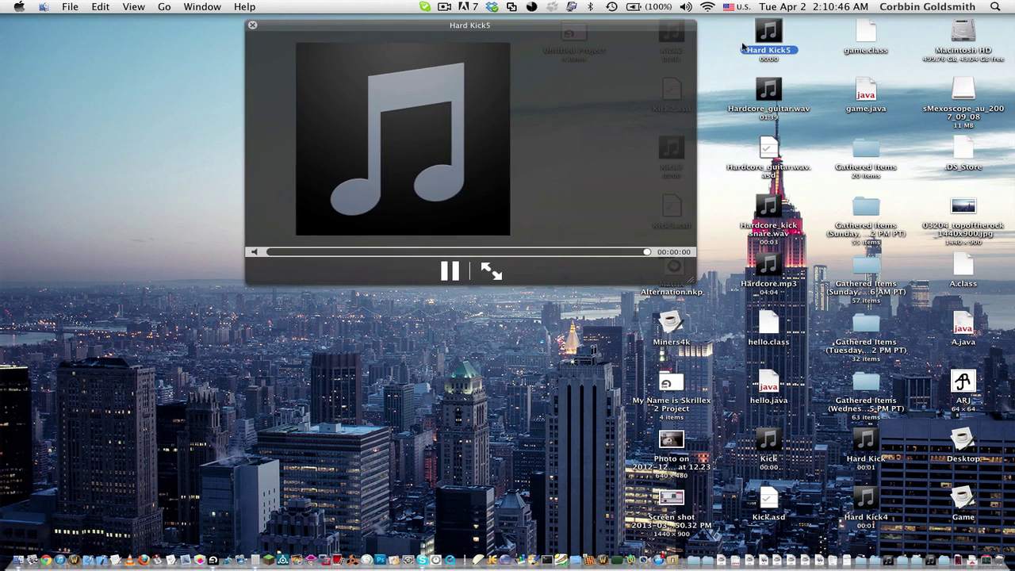
pyautogui.press('space')
pyautogui.press('space')
pyautogui.press('space')
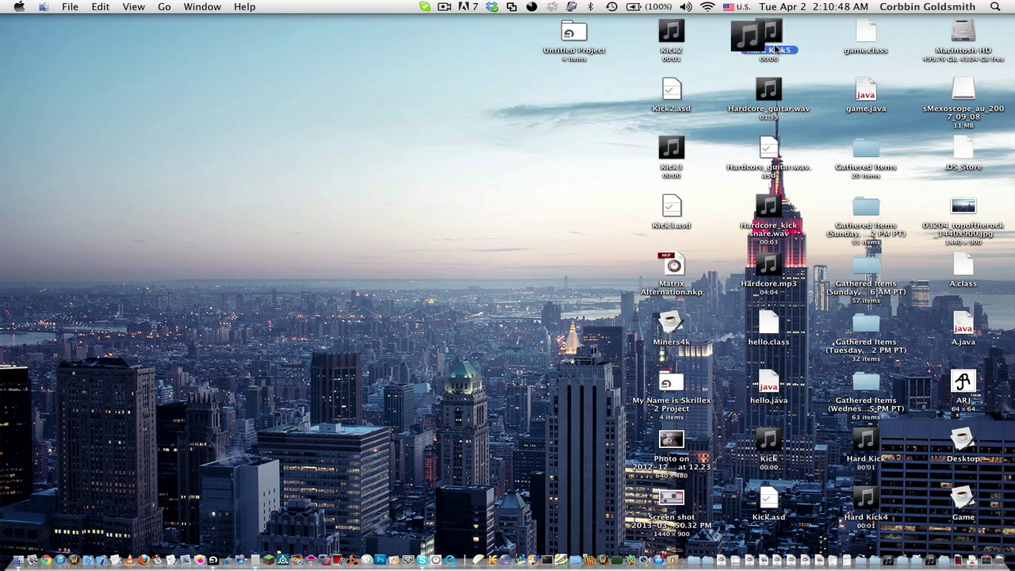
pyautogui.press('space')
pyautogui.press('space')
pyautogui.press('space')
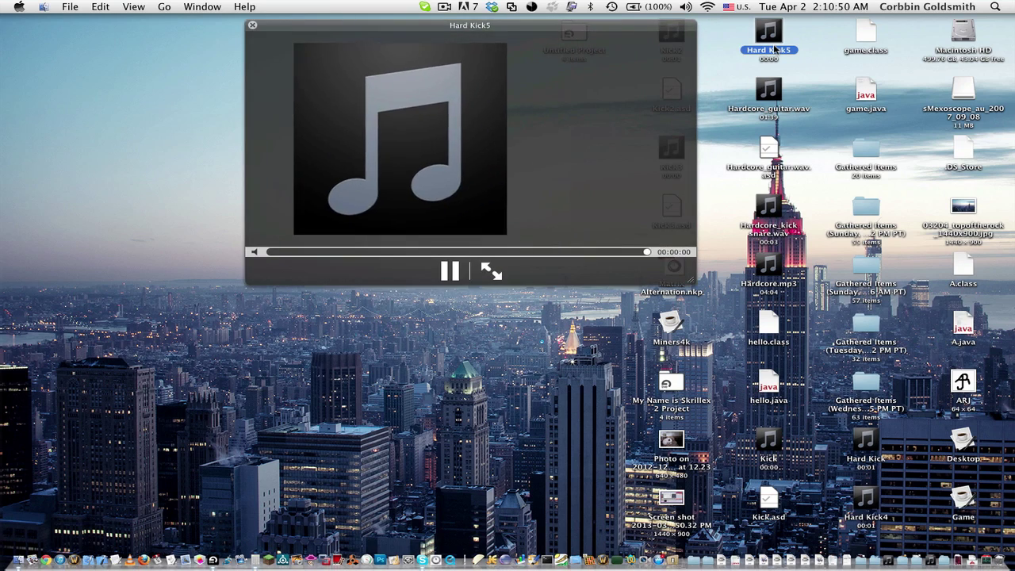
pyautogui.press('space')
pyautogui.press('space')
pyautogui.press('space')
pyautogui.hotkey('ctrl', 'Left')
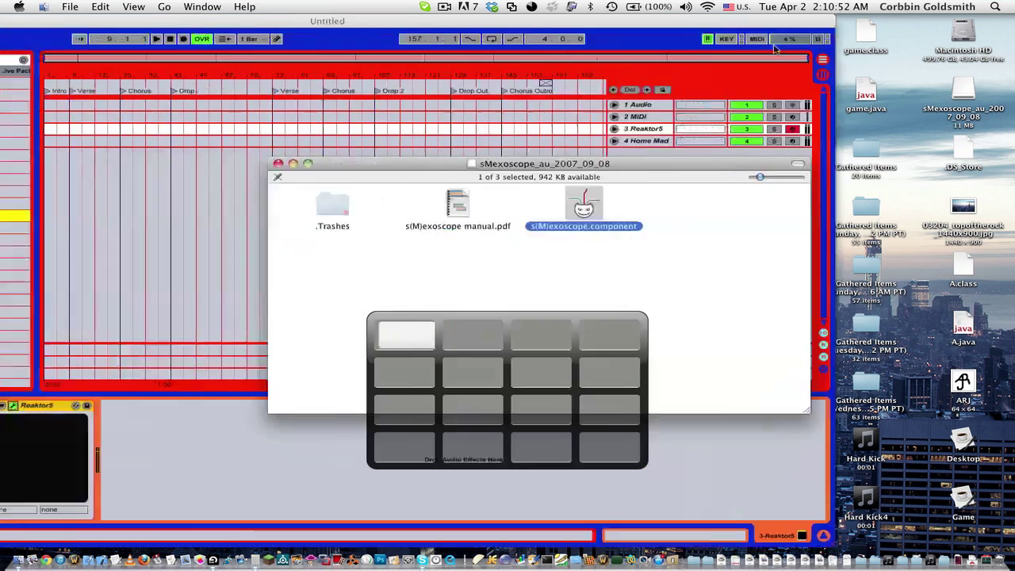
pyautogui.hotkey('ctrl', 'Right')
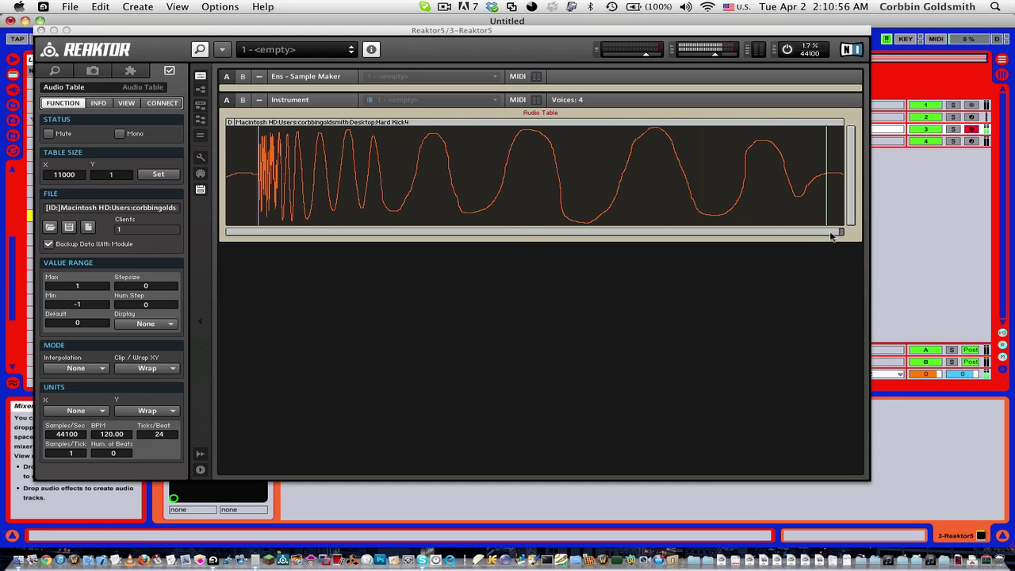
# Step: Smooth the uneven bends along the wide cycles, from the trough near position 3770 through the last full-height downslope
pyautogui.moveTo(840, 232)
pyautogui.mouseDown()
pyautogui.moveTo(714, 236)
pyautogui.moveTo(858, 236)
pyautogui.mouseUp()
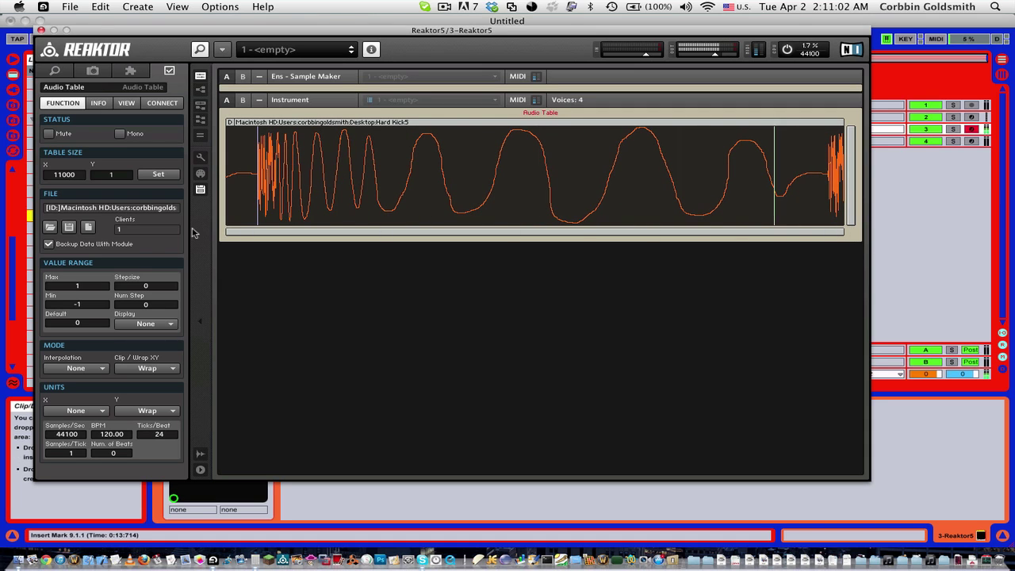
pyautogui.moveTo(268, 231); pyautogui.dragTo(607, 237)
pyautogui.moveTo(690, 233); pyautogui.dragTo(547, 231)
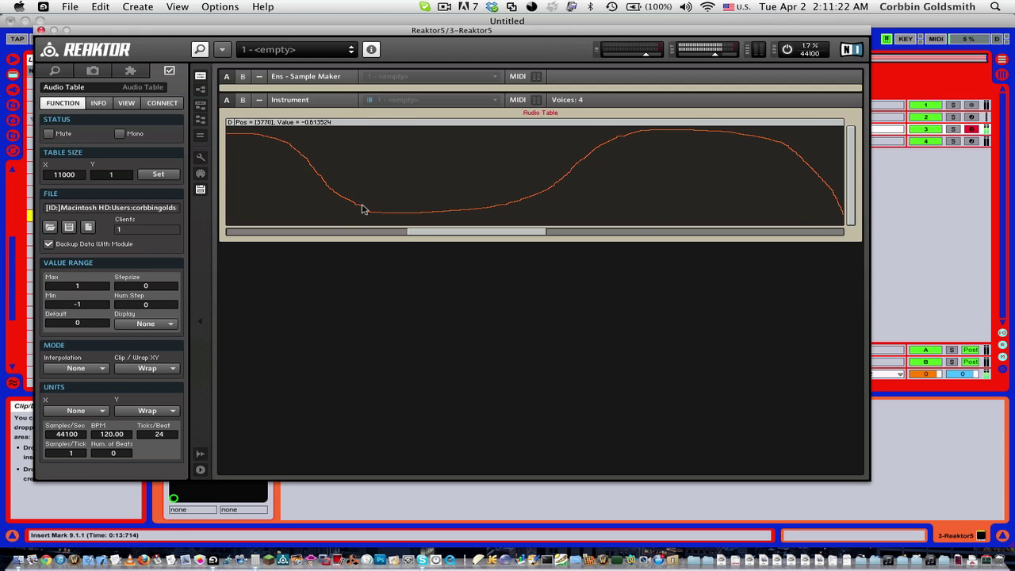
pyautogui.moveTo(536, 236); pyautogui.dragTo(603, 237)
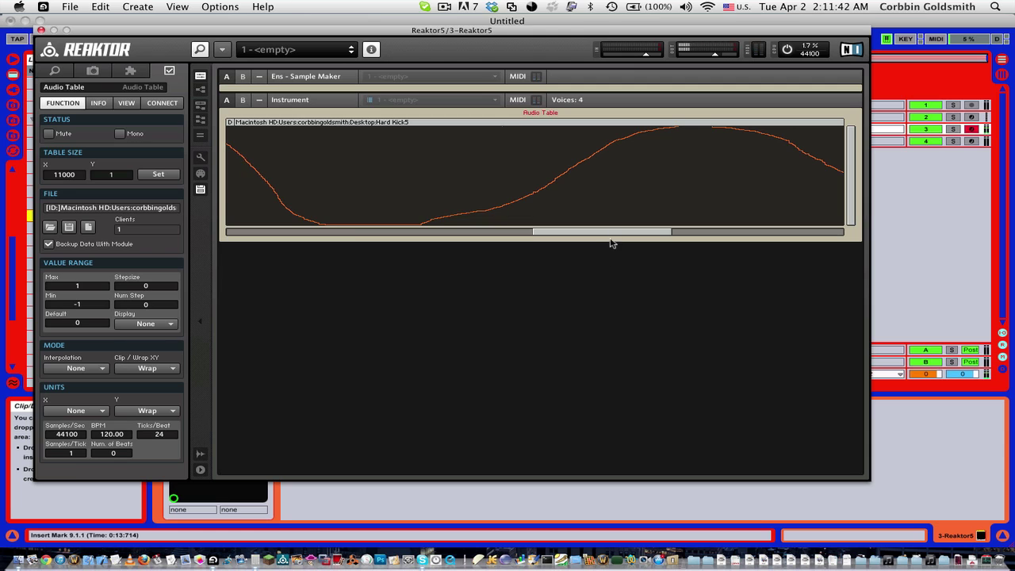
pyautogui.moveTo(614, 232); pyautogui.dragTo(709, 232)
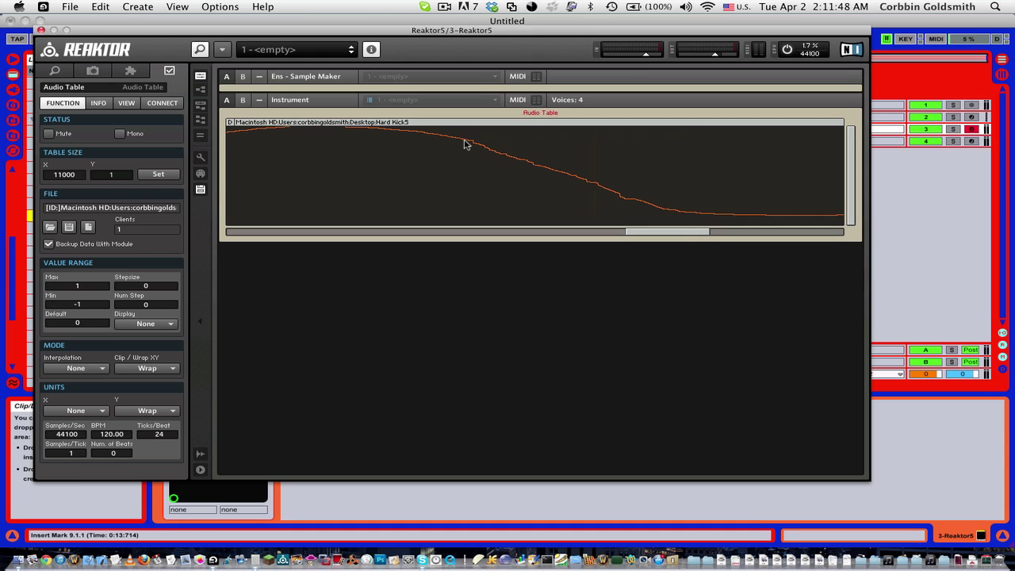
pyautogui.moveTo(465, 140); pyautogui.dragTo(492, 147)
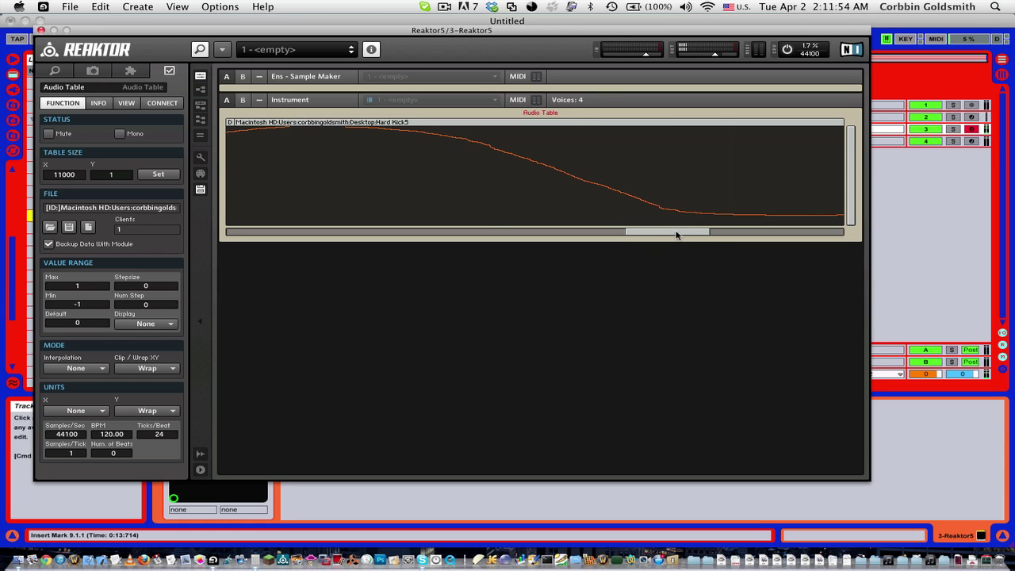
# Step: Smooth the abrupt jump before the last large peak, and shape the tail after about position 10287 into a small bump settling to zero
pyautogui.moveTo(676, 234); pyautogui.dragTo(737, 230)
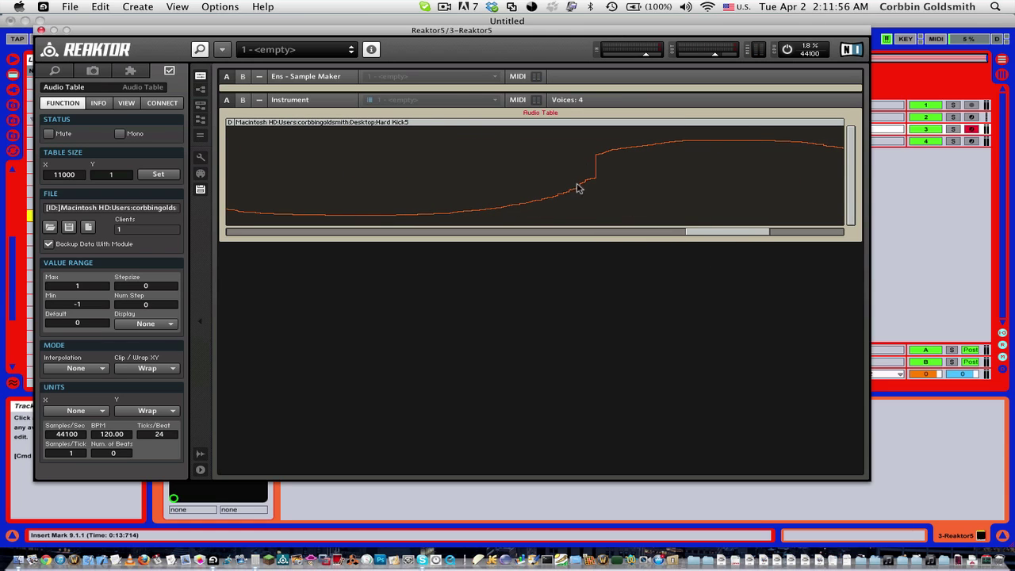
pyautogui.moveTo(566, 195); pyautogui.dragTo(678, 144)
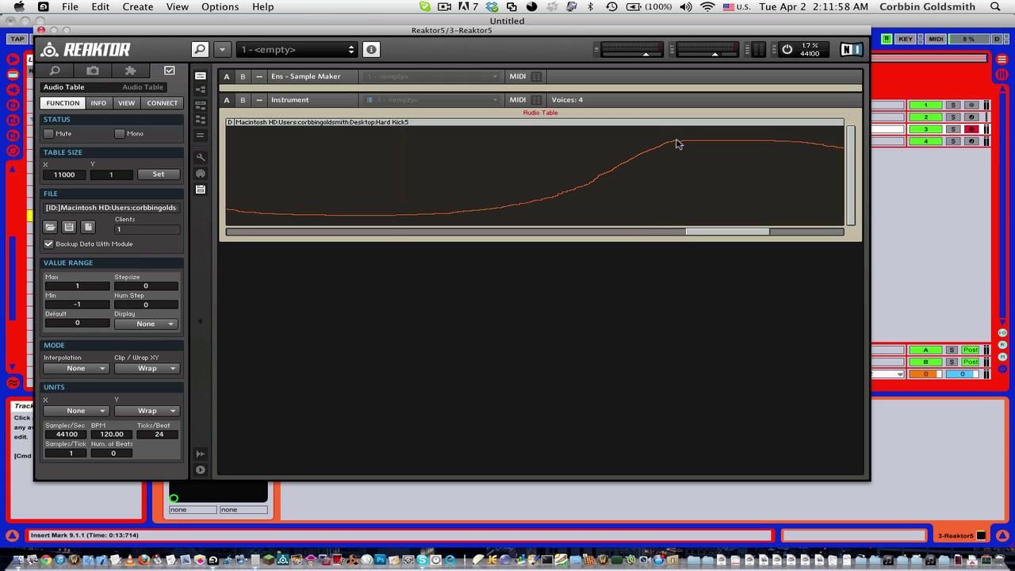
pyautogui.moveTo(759, 231); pyautogui.dragTo(786, 235)
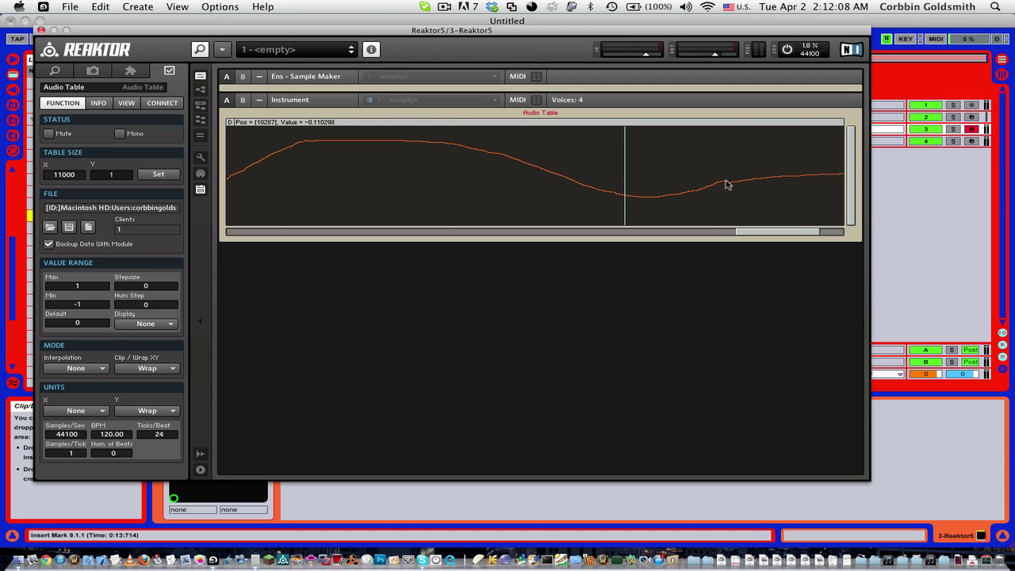
pyautogui.moveTo(782, 231); pyautogui.dragTo(817, 233)
pyautogui.moveTo(487, 186); pyautogui.dragTo(663, 174)
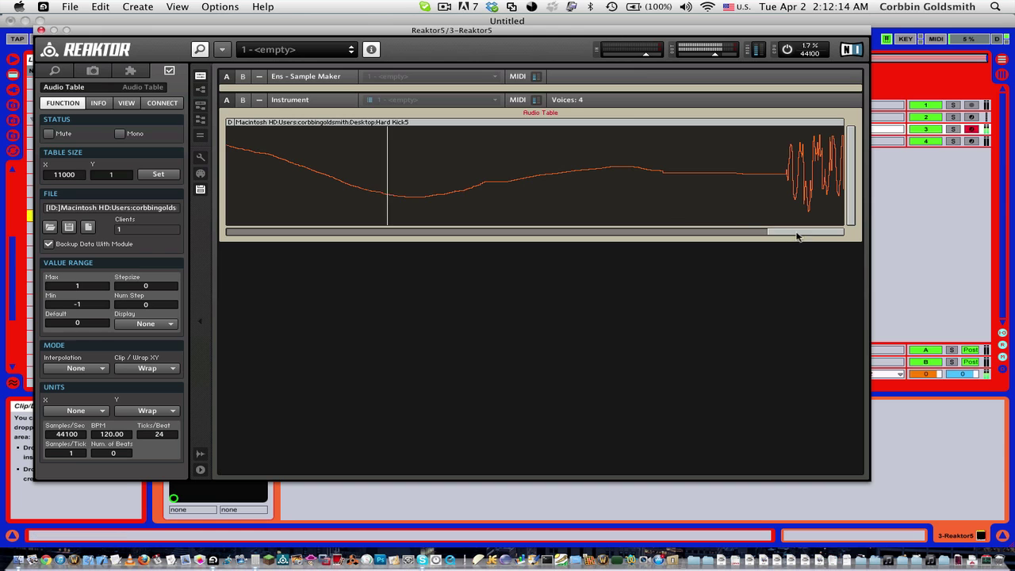
# Step: Break the smooth troughs and crests in the opening section into narrow, steep, irregular spikes and dips
pyautogui.moveTo(798, 232); pyautogui.dragTo(241, 233)
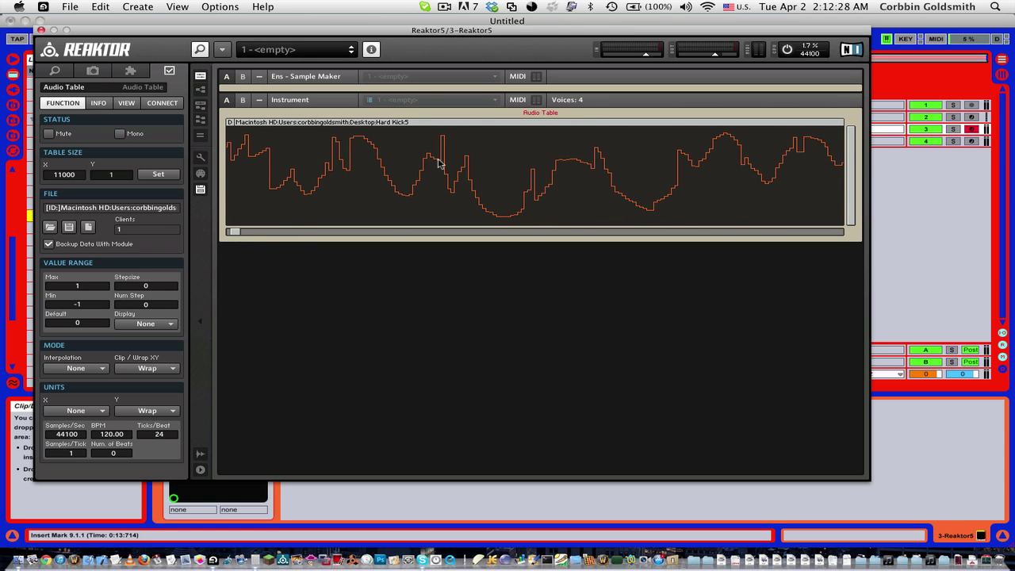
pyautogui.moveTo(491, 218)
pyautogui.mouseDown()
pyautogui.moveTo(515, 159)
pyautogui.moveTo(579, 215)
pyautogui.moveTo(600, 204)
pyautogui.moveTo(633, 141)
pyautogui.moveTo(666, 206)
pyautogui.mouseUp()
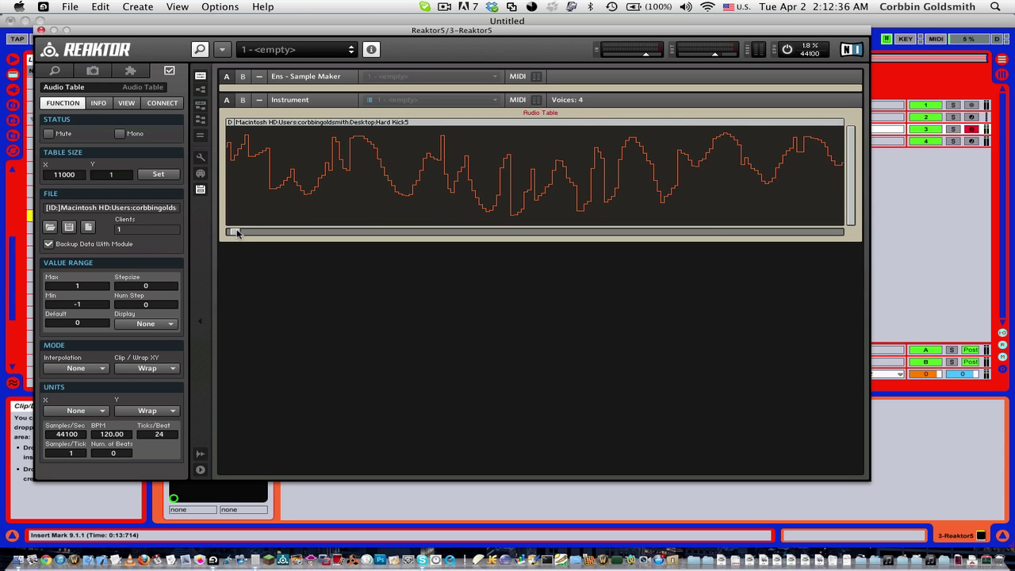
pyautogui.moveTo(237, 231); pyautogui.dragTo(243, 233)
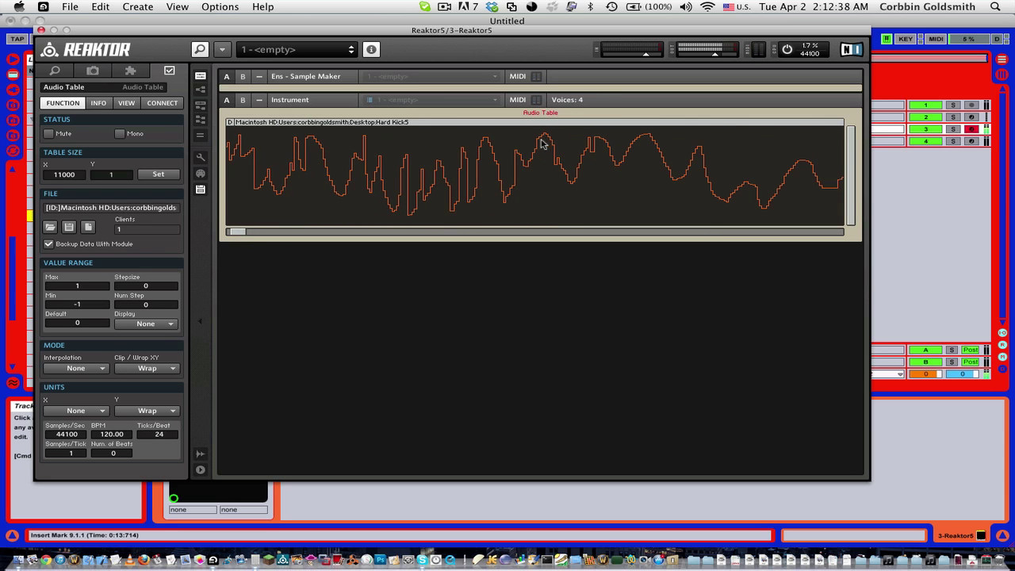
pyautogui.moveTo(541, 143); pyautogui.dragTo(548, 203)
pyautogui.moveTo(625, 138)
pyautogui.mouseDown()
pyautogui.moveTo(651, 190)
pyautogui.moveTo(663, 156)
pyautogui.mouseUp()
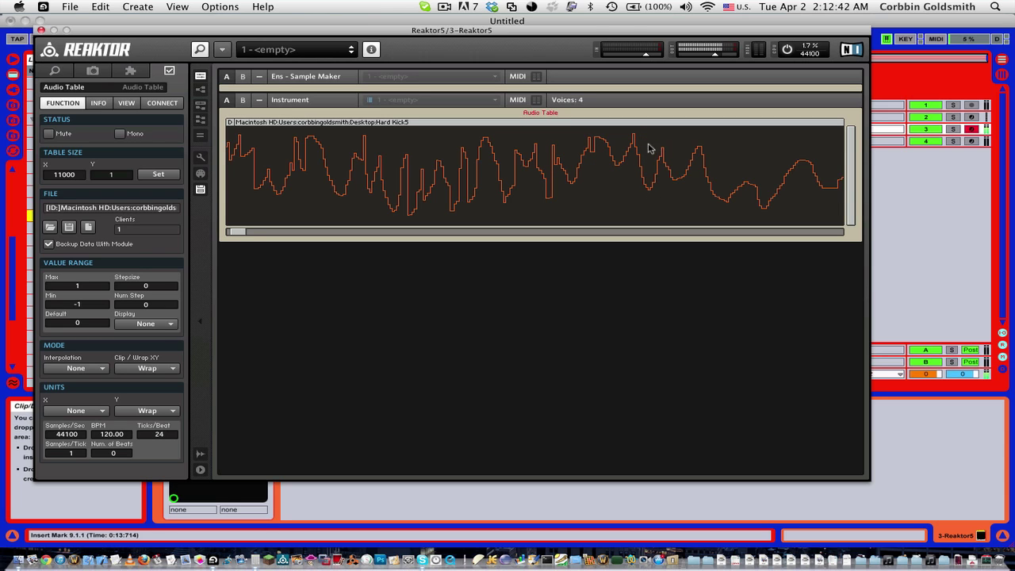
# Step: Redraw the end of the rough opening as several tall, uneven peaks with a steep drop into the first wide trough
pyautogui.moveTo(235, 231); pyautogui.dragTo(251, 232)
pyautogui.moveTo(426, 173)
pyautogui.mouseDown()
pyautogui.moveTo(438, 194)
pyautogui.moveTo(464, 140)
pyautogui.moveTo(489, 198)
pyautogui.moveTo(509, 176)
pyautogui.moveTo(561, 176)
pyautogui.mouseUp()
pyautogui.moveTo(580, 140)
pyautogui.mouseDown()
pyautogui.moveTo(592, 163)
pyautogui.moveTo(573, 149)
pyautogui.moveTo(590, 144)
pyautogui.moveTo(600, 167)
pyautogui.moveTo(630, 153)
pyautogui.moveTo(635, 172)
pyautogui.mouseUp()
pyautogui.moveTo(644, 206); pyautogui.dragTo(656, 198)
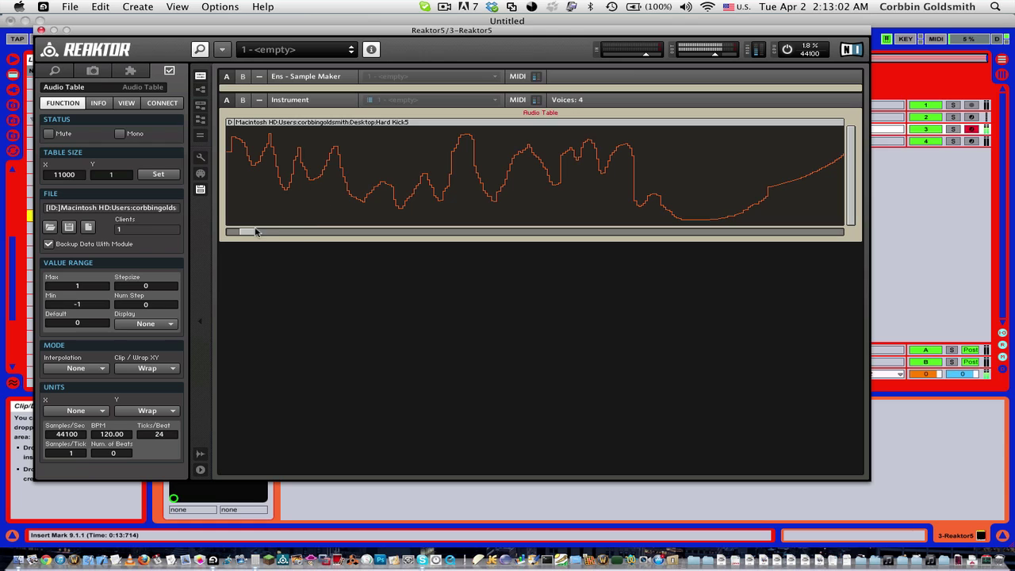
# Step: Smooth the stepped downslope of the second wide peak after the rough opening into an even curve
pyautogui.moveTo(251, 233); pyautogui.dragTo(271, 233)
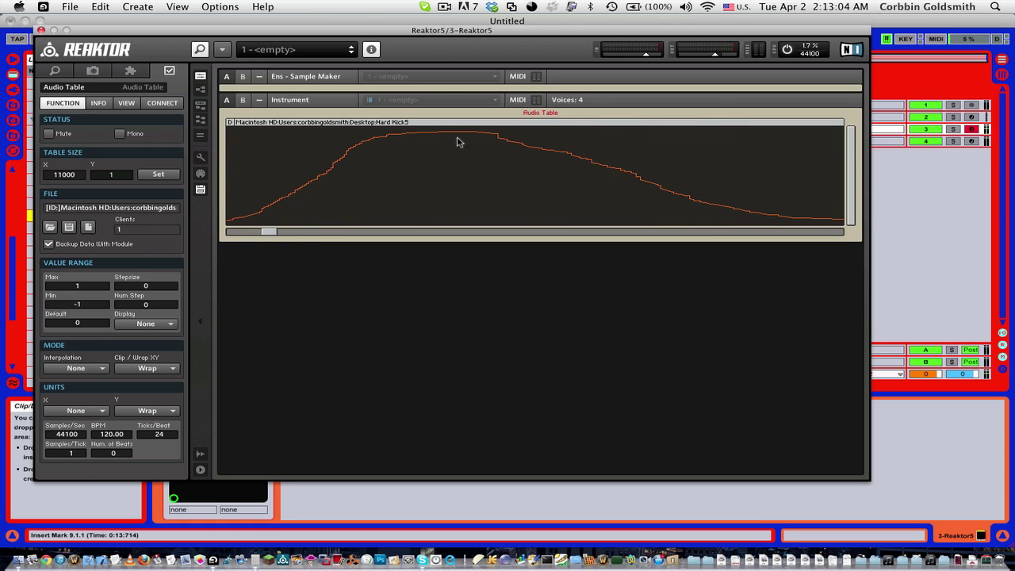
pyautogui.moveTo(483, 139)
pyautogui.mouseDown()
pyautogui.moveTo(539, 145)
pyautogui.moveTo(735, 214)
pyautogui.mouseUp()
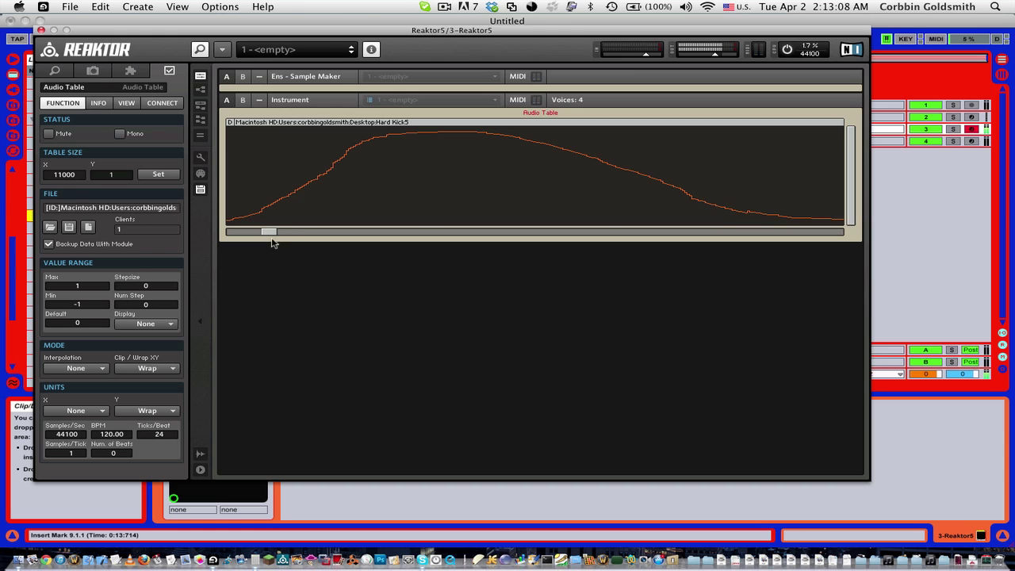
pyautogui.moveTo(277, 232); pyautogui.dragTo(367, 232)
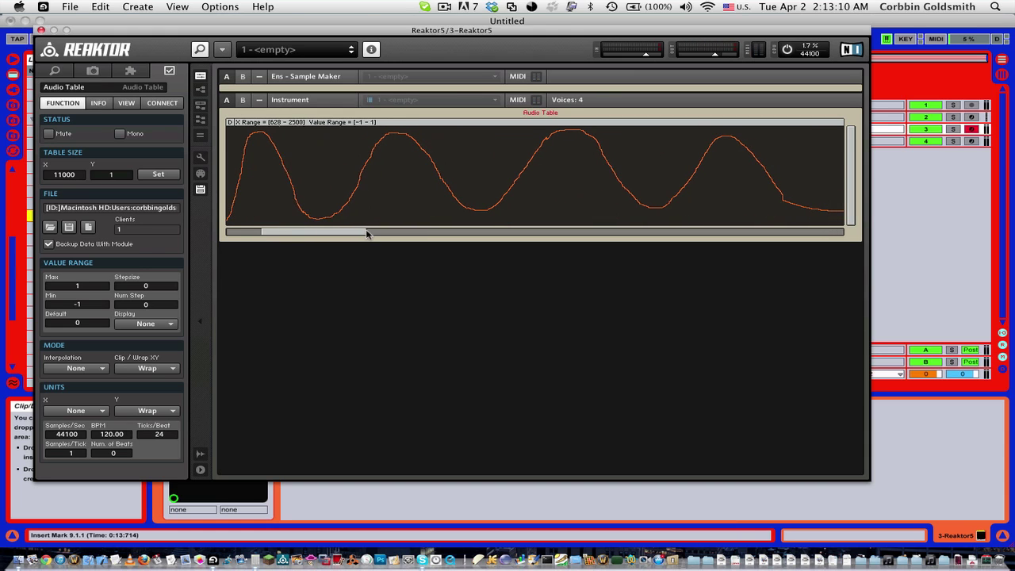
pyautogui.moveTo(302, 236); pyautogui.dragTo(334, 234)
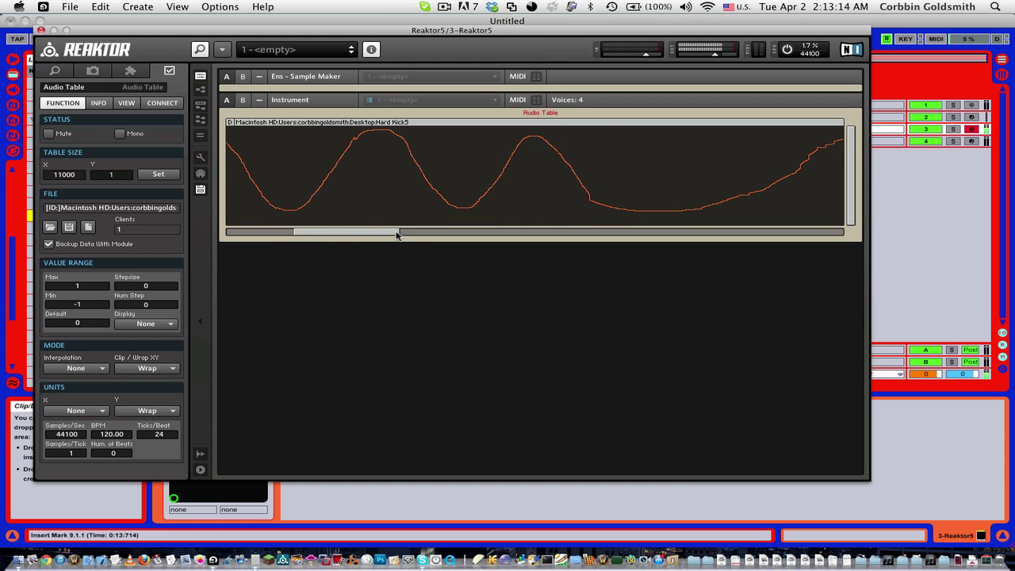
# Step: Extend the rough opening with small jagged spikes through the first wide trough, its upslope and the crest of the first wide peak
pyautogui.moveTo(397, 234); pyautogui.dragTo(247, 230)
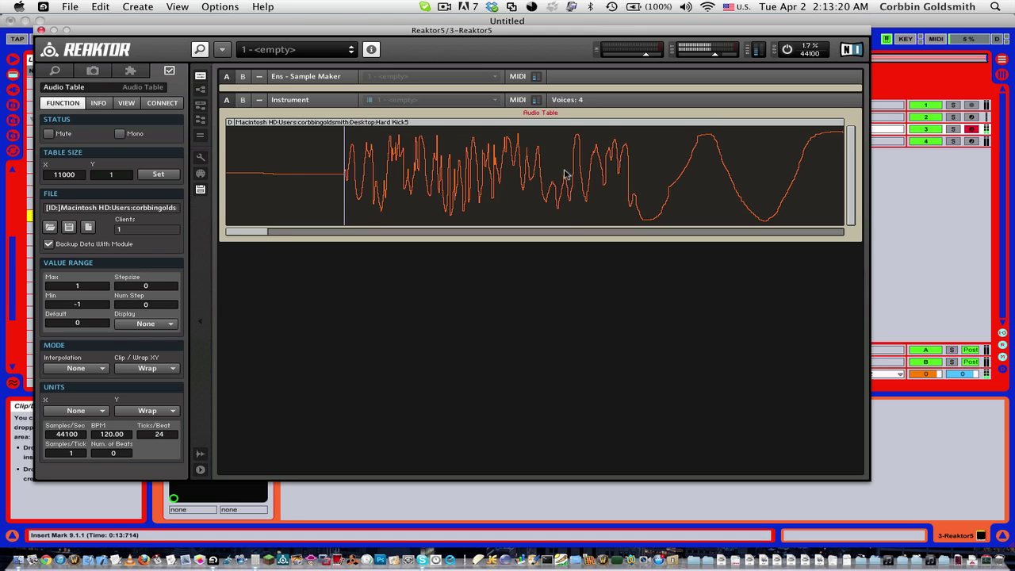
pyautogui.moveTo(641, 213); pyautogui.dragTo(650, 216)
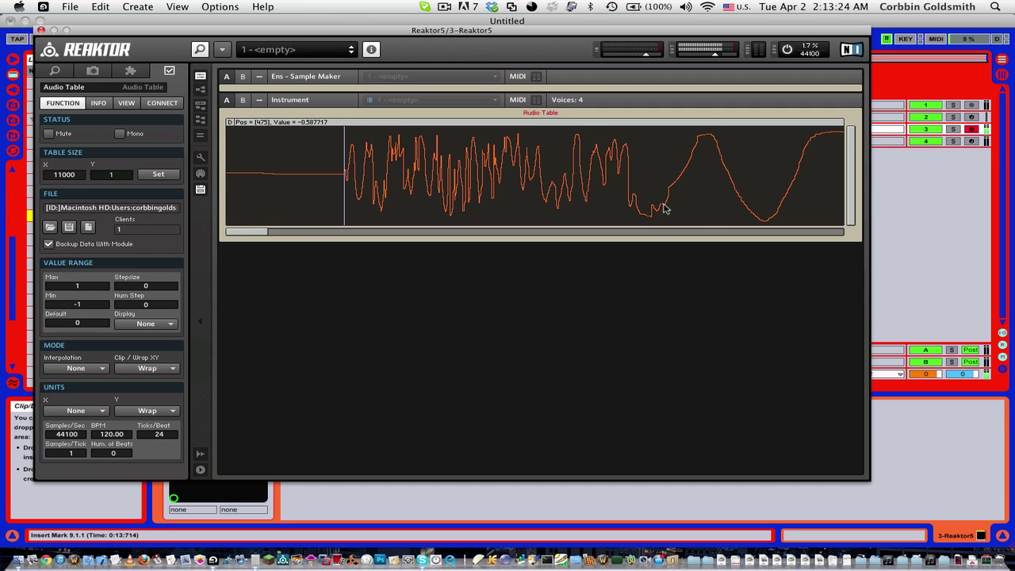
pyautogui.moveTo(261, 230)
pyautogui.mouseDown()
pyautogui.moveTo(295, 233)
pyautogui.moveTo(251, 231)
pyautogui.mouseUp()
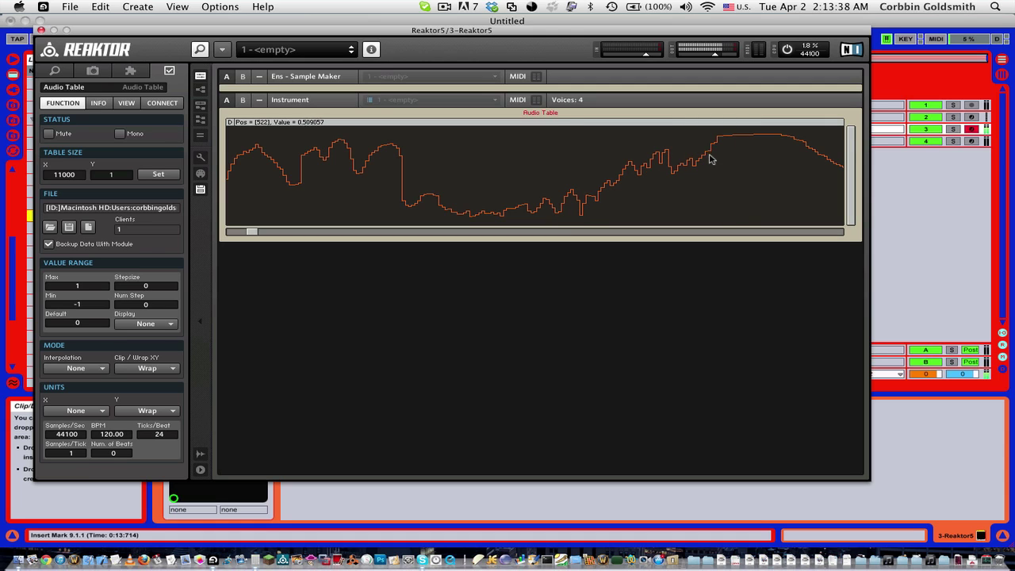
pyautogui.moveTo(710, 159)
pyautogui.mouseDown()
pyautogui.moveTo(735, 134)
pyautogui.moveTo(818, 151)
pyautogui.mouseUp()
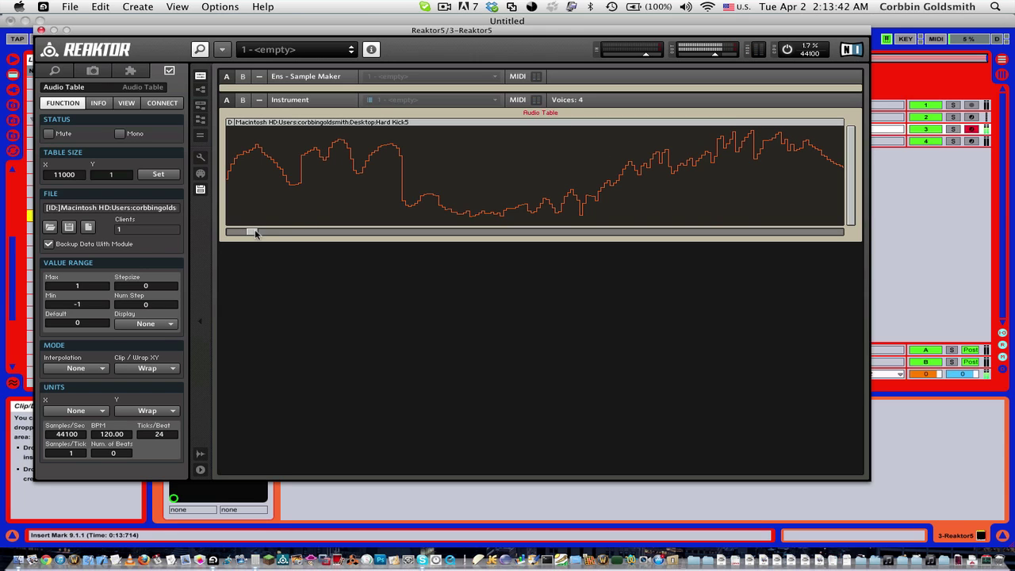
# Step: Smooth the downslope of the fourth wide peak into the following trough
pyautogui.moveTo(254, 233); pyautogui.dragTo(320, 236)
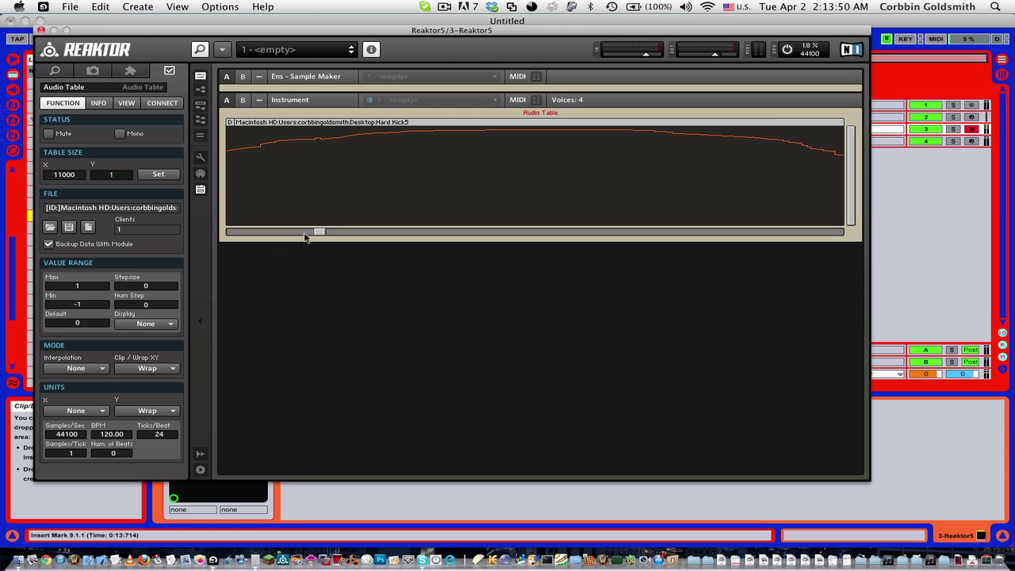
pyautogui.moveTo(319, 232); pyautogui.dragTo(329, 230)
pyautogui.moveTo(290, 146); pyautogui.dragTo(670, 212)
# Step: Redraw the long upslope of the sixth wide peak as a smooth rise and raise its crest to the table's upper limit
pyautogui.moveTo(331, 232); pyautogui.dragTo(394, 231)
pyautogui.moveTo(408, 169); pyautogui.dragTo(729, 140)
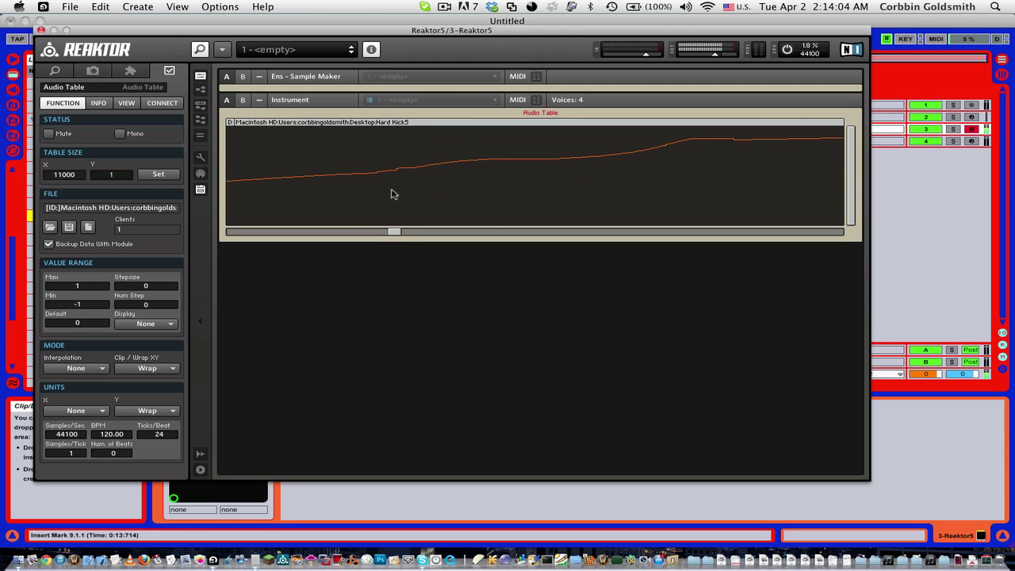
pyautogui.moveTo(397, 171)
pyautogui.mouseDown()
pyautogui.moveTo(414, 172)
pyautogui.moveTo(384, 174)
pyautogui.mouseUp()
pyautogui.moveTo(399, 233); pyautogui.dragTo(428, 231)
pyautogui.moveTo(258, 173)
pyautogui.mouseDown()
pyautogui.moveTo(329, 141)
pyautogui.moveTo(444, 140)
pyautogui.mouseUp()
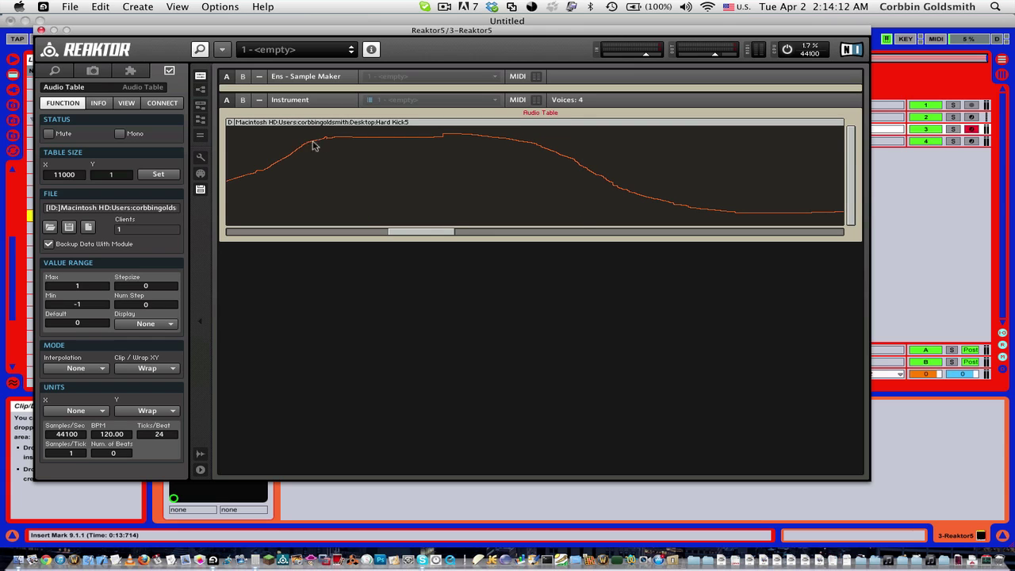
pyautogui.moveTo(251, 176)
pyautogui.mouseDown()
pyautogui.moveTo(356, 126)
pyautogui.moveTo(451, 136)
pyautogui.moveTo(345, 129)
pyautogui.mouseUp()
pyautogui.moveTo(418, 129); pyautogui.dragTo(397, 129)
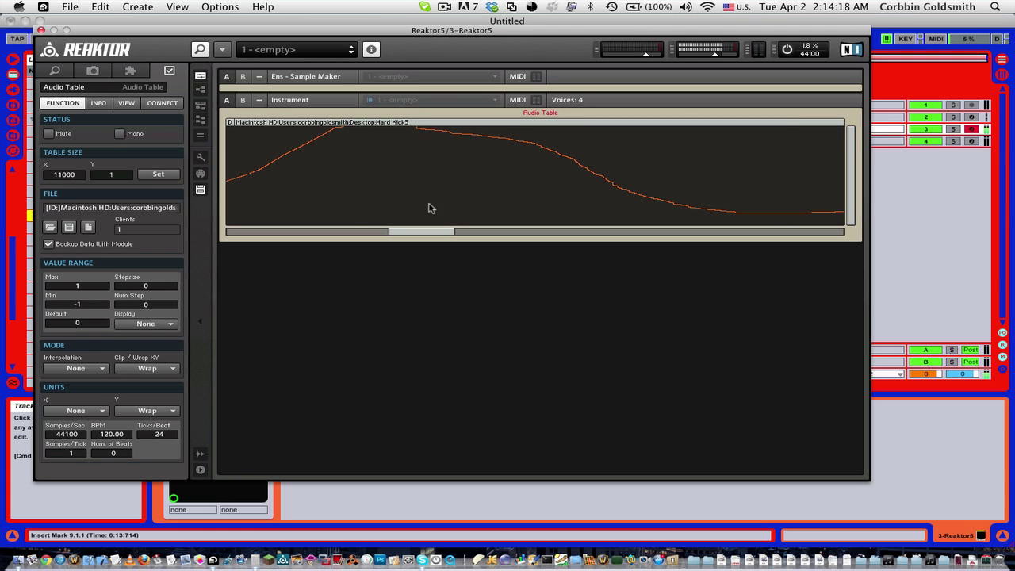
# Step: Smooth both slopes of the seventh wide peak and raise its crest to the table's upper limit
pyautogui.moveTo(439, 231); pyautogui.dragTo(494, 233)
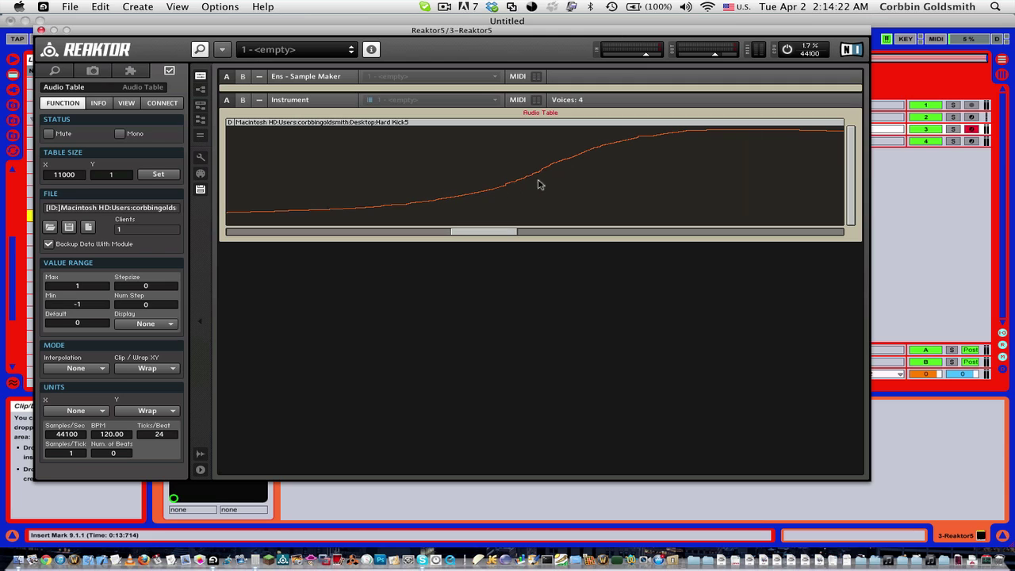
pyautogui.moveTo(529, 182)
pyautogui.mouseDown()
pyautogui.moveTo(697, 130)
pyautogui.moveTo(494, 190)
pyautogui.moveTo(593, 151)
pyautogui.moveTo(585, 152)
pyautogui.mouseUp()
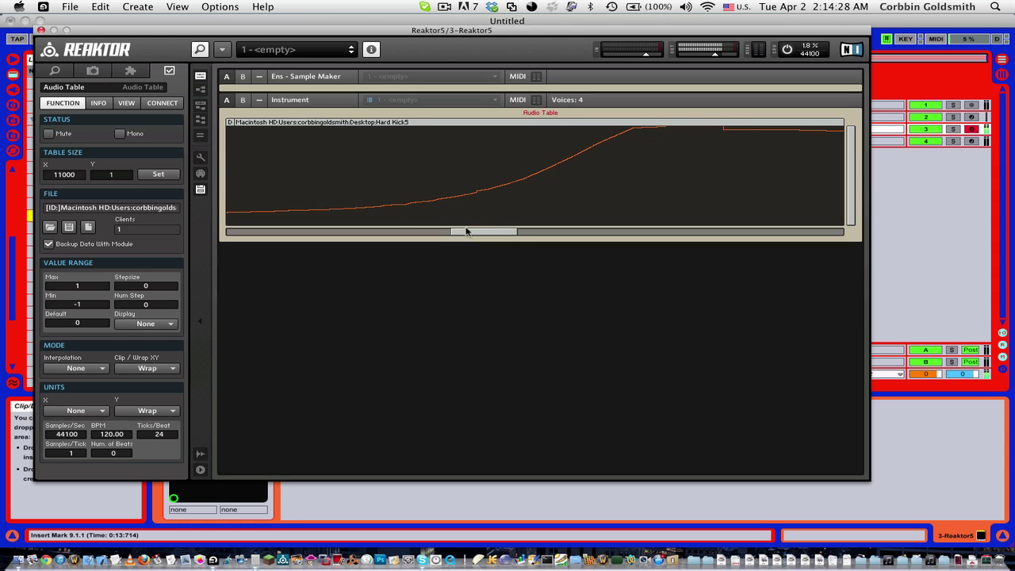
pyautogui.moveTo(468, 231); pyautogui.dragTo(522, 232)
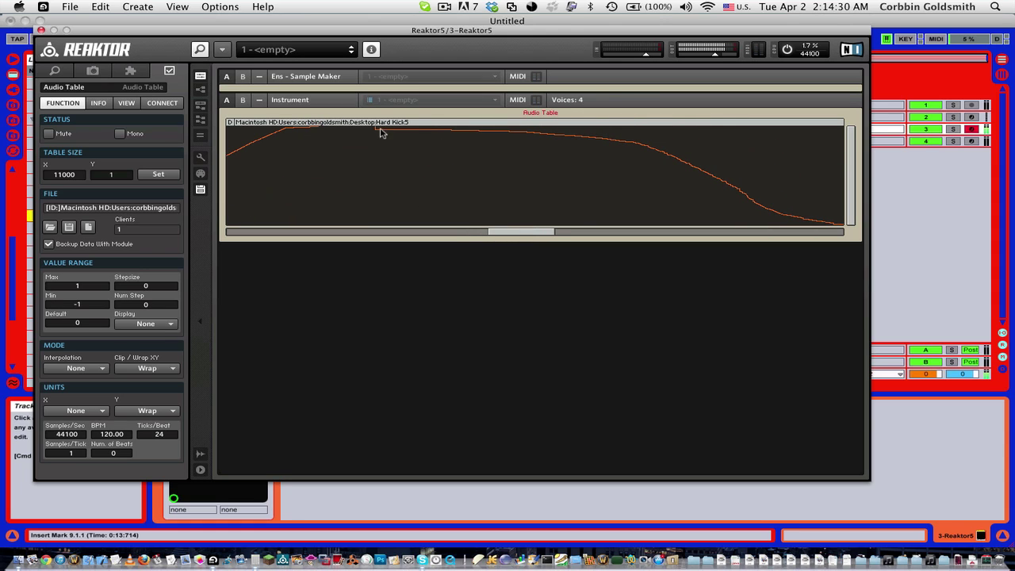
pyautogui.moveTo(381, 132)
pyautogui.mouseDown()
pyautogui.moveTo(428, 125)
pyautogui.moveTo(641, 154)
pyautogui.moveTo(741, 209)
pyautogui.moveTo(805, 223)
pyautogui.mouseUp()
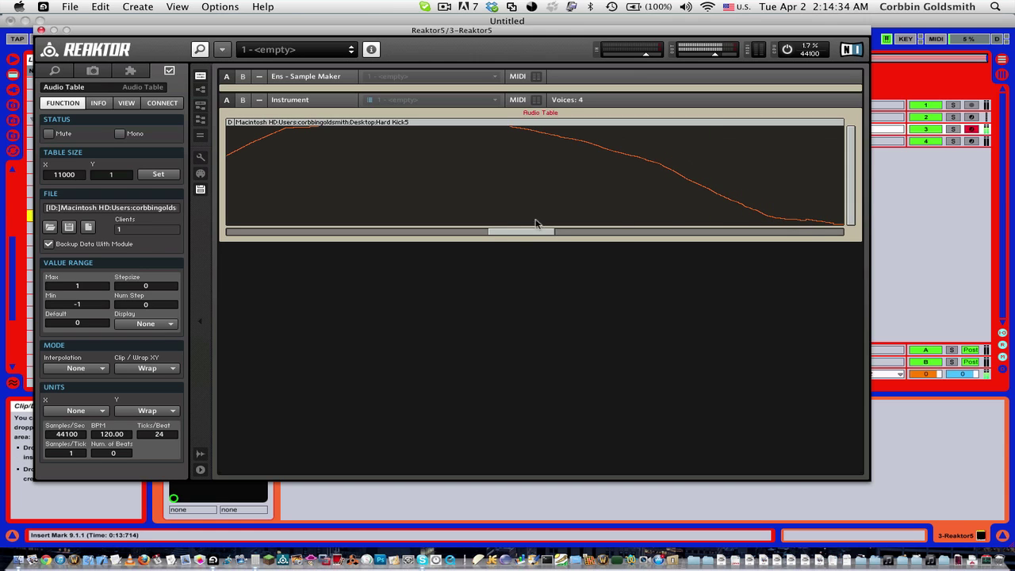
# Step: Redraw the curve between the fifth and sixth wide peaks as a gradual, rounded trough, and touch up the trough before the fifth peak
pyautogui.moveTo(550, 231); pyautogui.dragTo(403, 230)
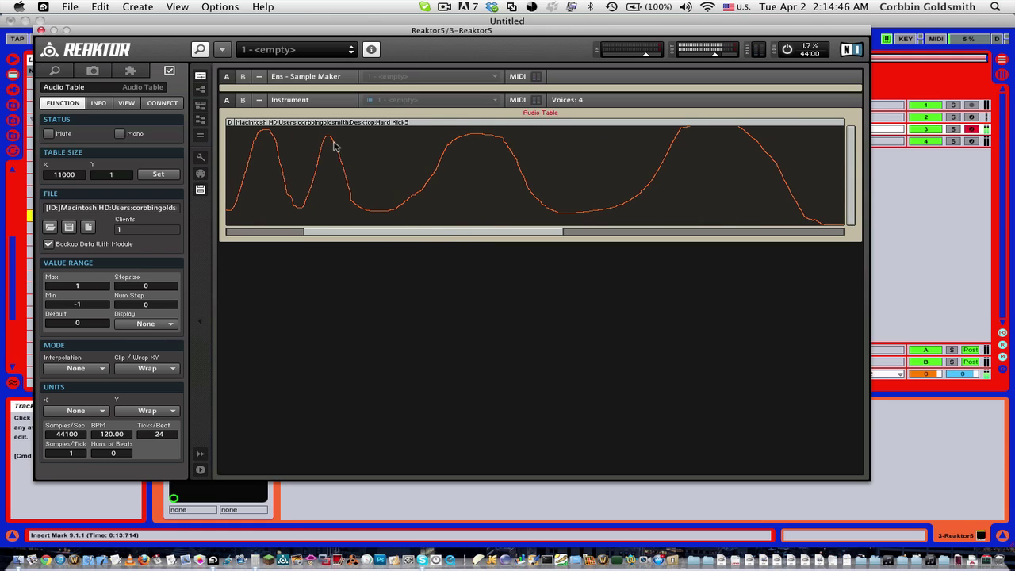
pyautogui.moveTo(335, 146); pyautogui.dragTo(372, 193)
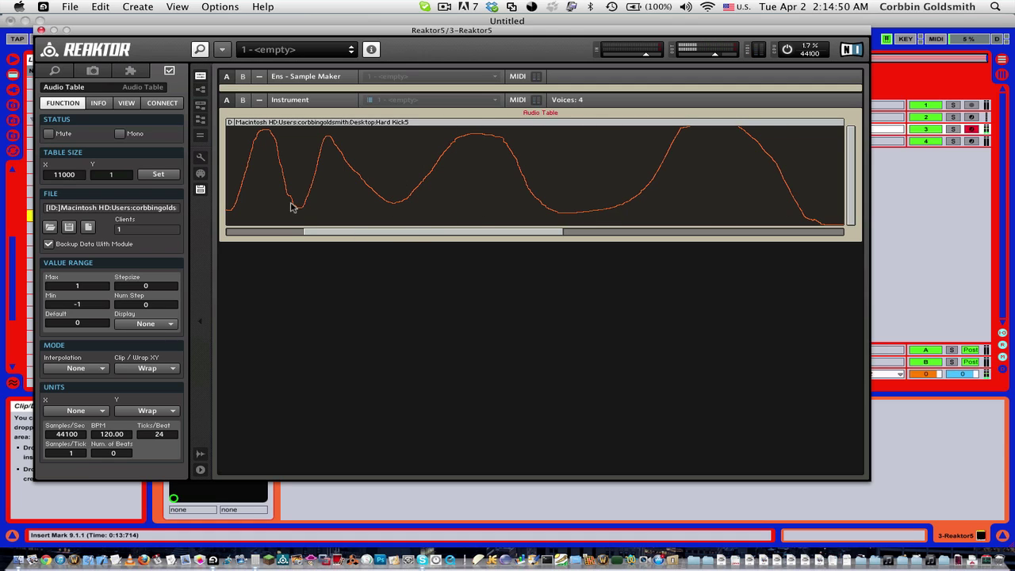
pyautogui.moveTo(291, 199); pyautogui.dragTo(292, 205)
# Step: Save the table data to the Desktop as a WAV file named Hard Kick6
pyautogui.moveTo(553, 239); pyautogui.dragTo(833, 243)
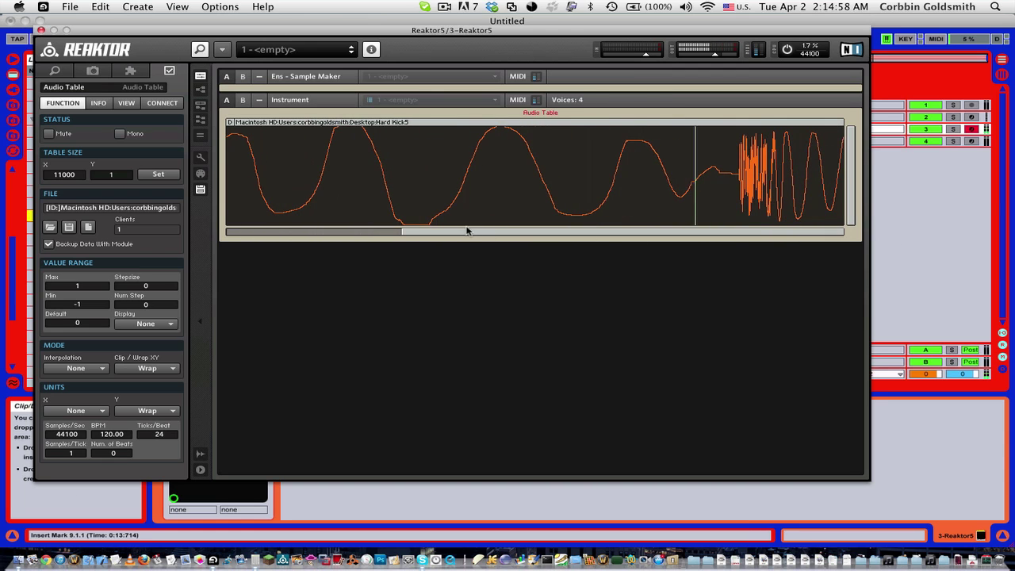
pyautogui.moveTo(442, 210)
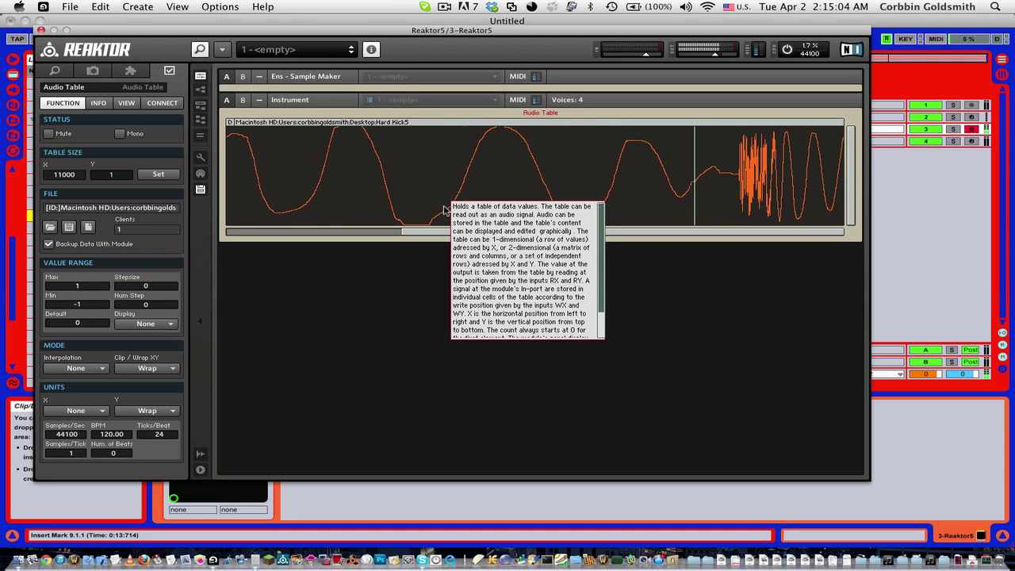
pyautogui.click(68, 227)
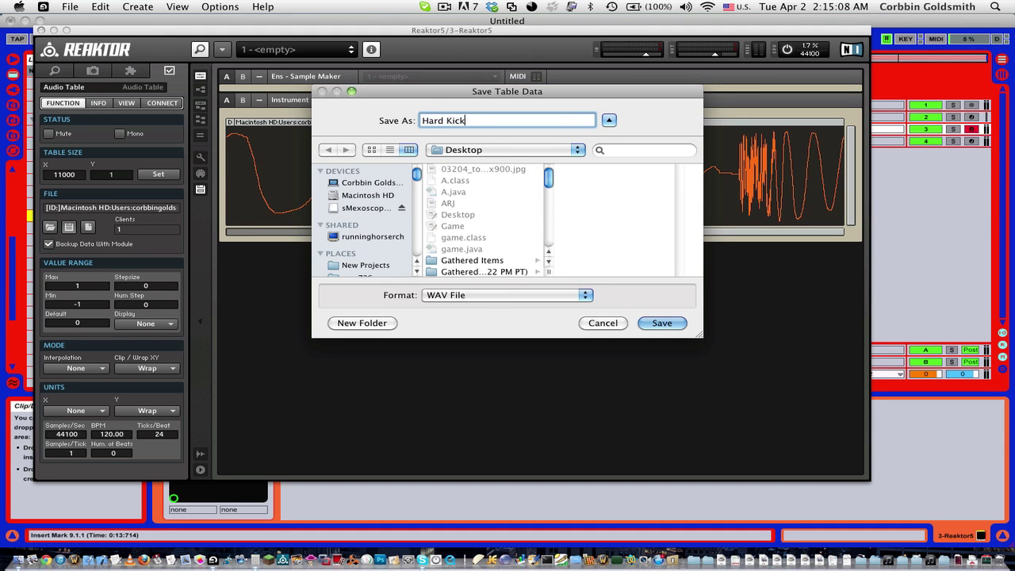
pyautogui.write('5')
pyautogui.press('Return')
# Step: Switch to the desktop and audition the Hard Kick6 file several times in Quick Look
pyautogui.hotkey('ctrl', 'Right')
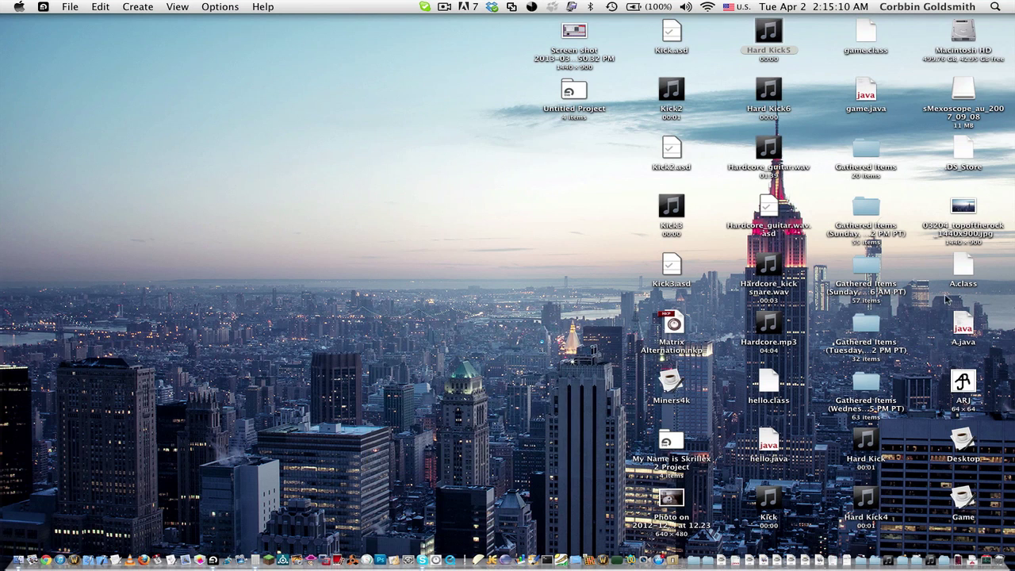
pyautogui.click(756, 105)
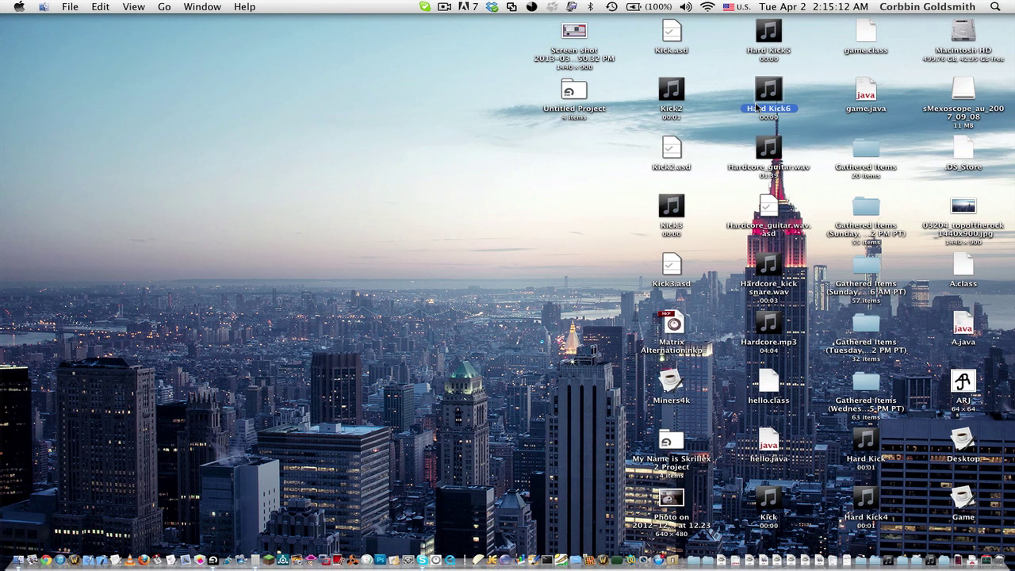
pyautogui.press('space')
pyautogui.press('space')
pyautogui.press('space')
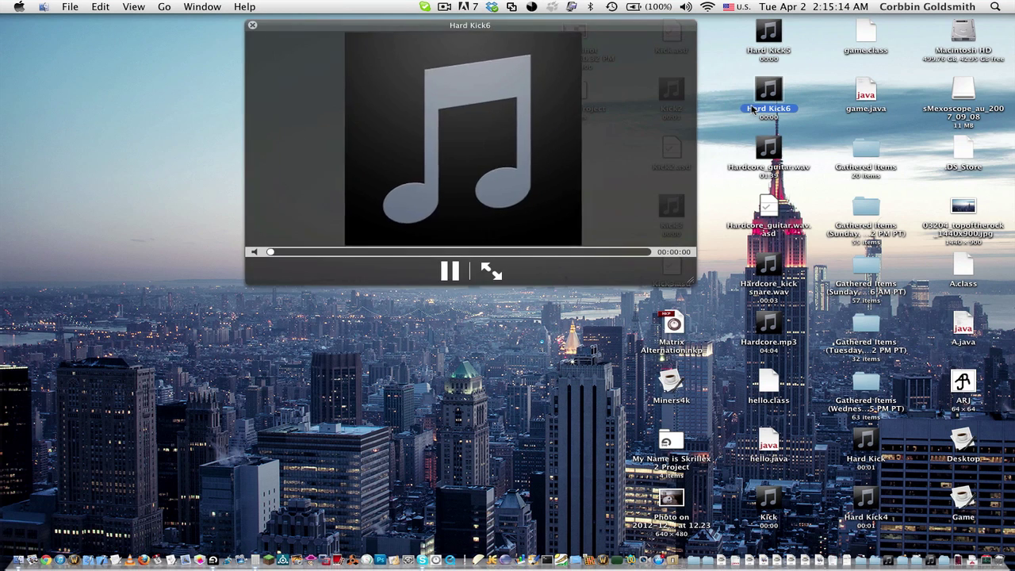
pyautogui.press('space')
pyautogui.press('space')
pyautogui.press('space')
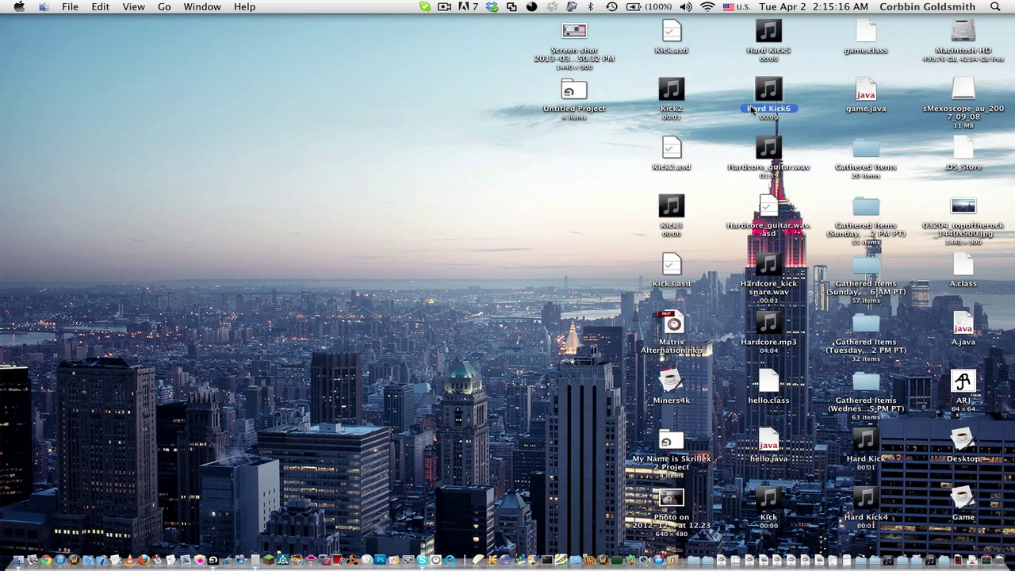